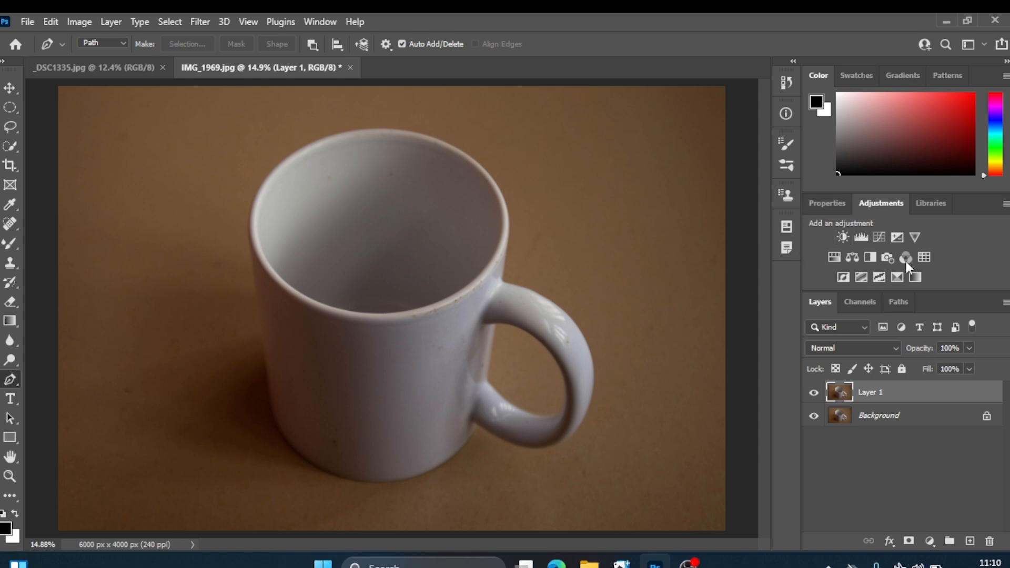
Add a Brightness/Contrast adjustment layer above the mug photo and set its brightness to 66
{"action": "left_click", "coordinate": [841, 238]}
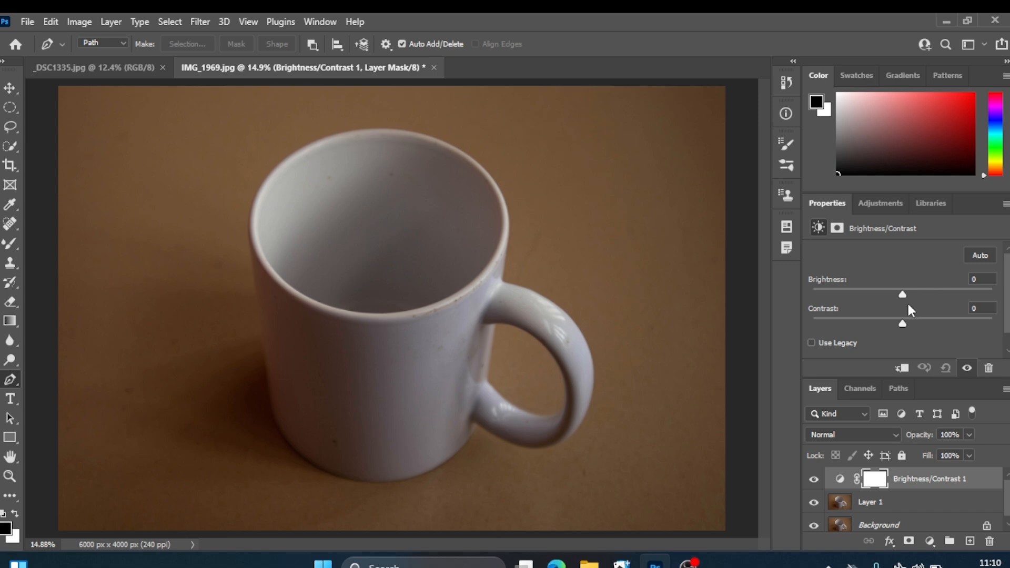
{"action": "left_click_drag", "start_coordinate": [903, 296], "coordinate": [943, 299]}
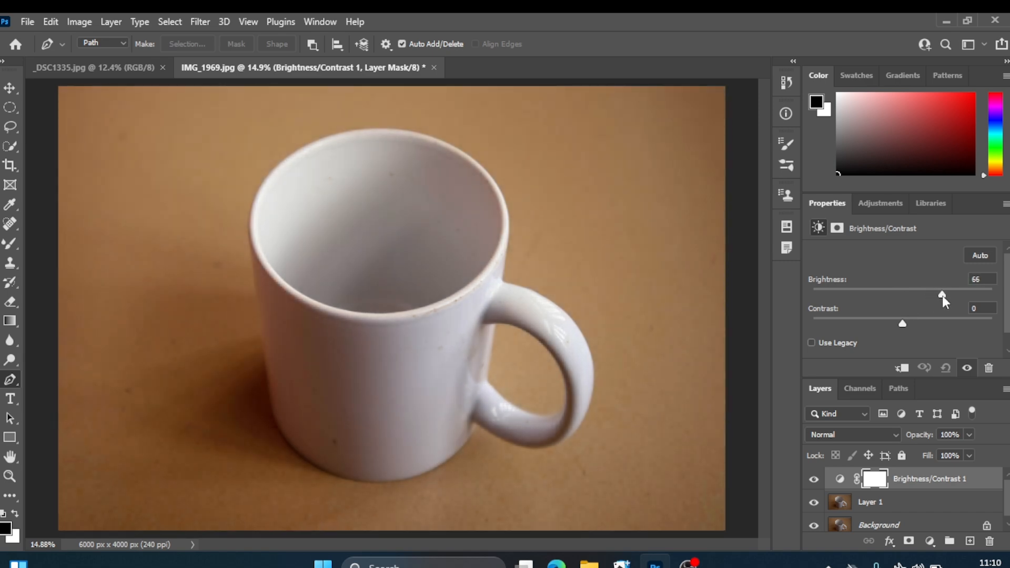
{"action": "left_click", "coordinate": [877, 497]}
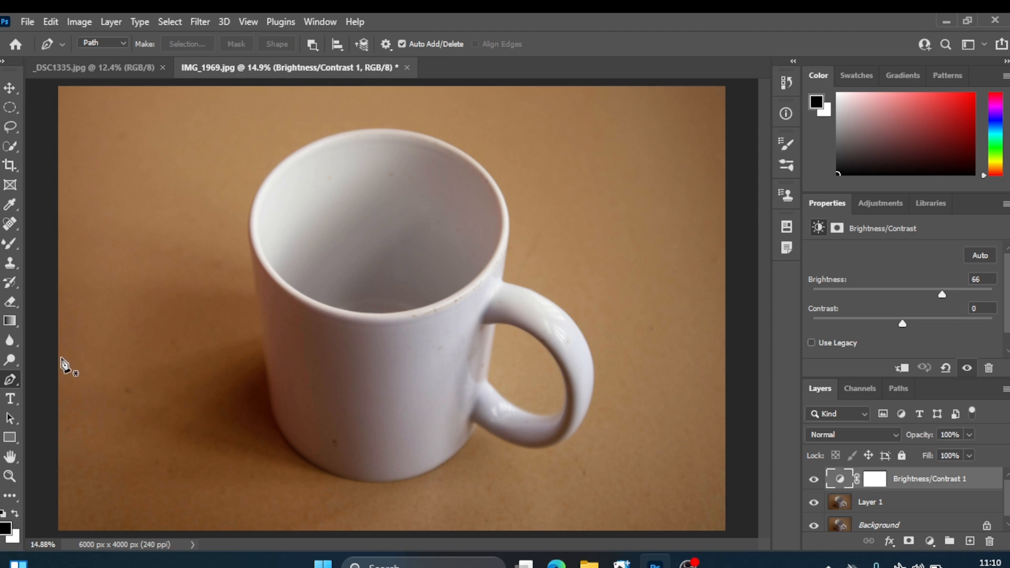
{"action": "right_click", "coordinate": [11, 382]}
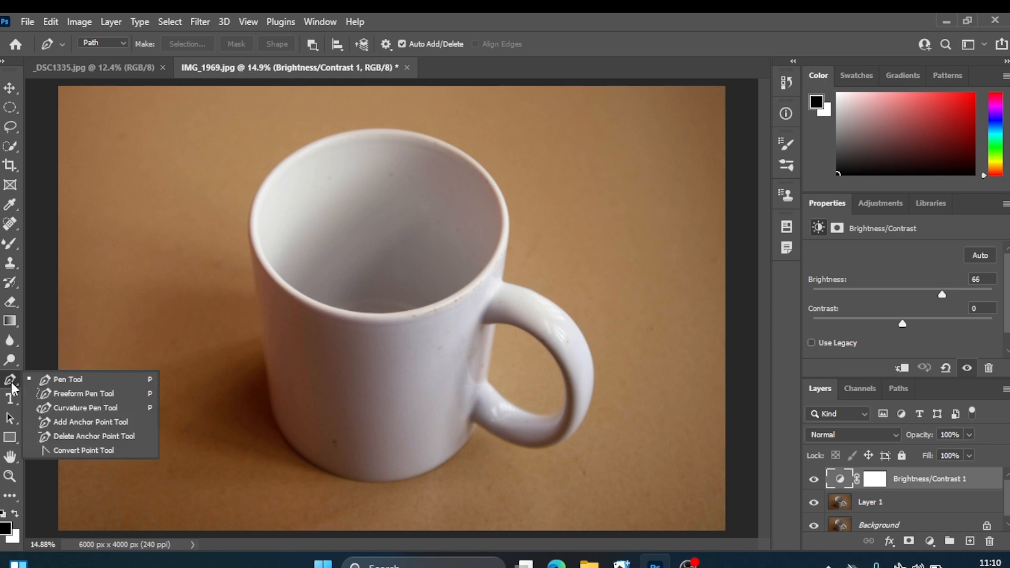
{"action": "left_click", "coordinate": [59, 384]}
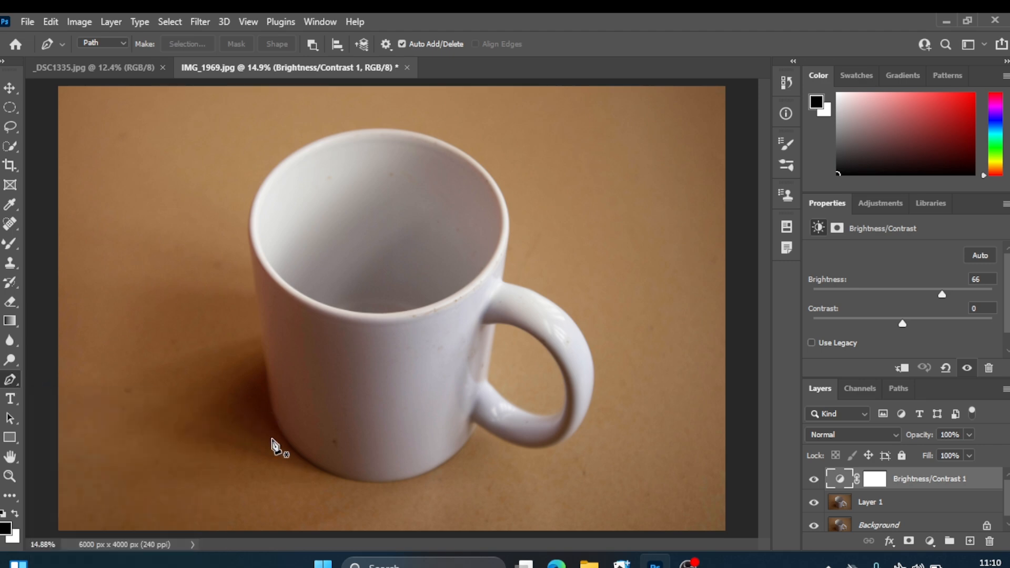
{"action": "left_click", "coordinate": [270, 412]}
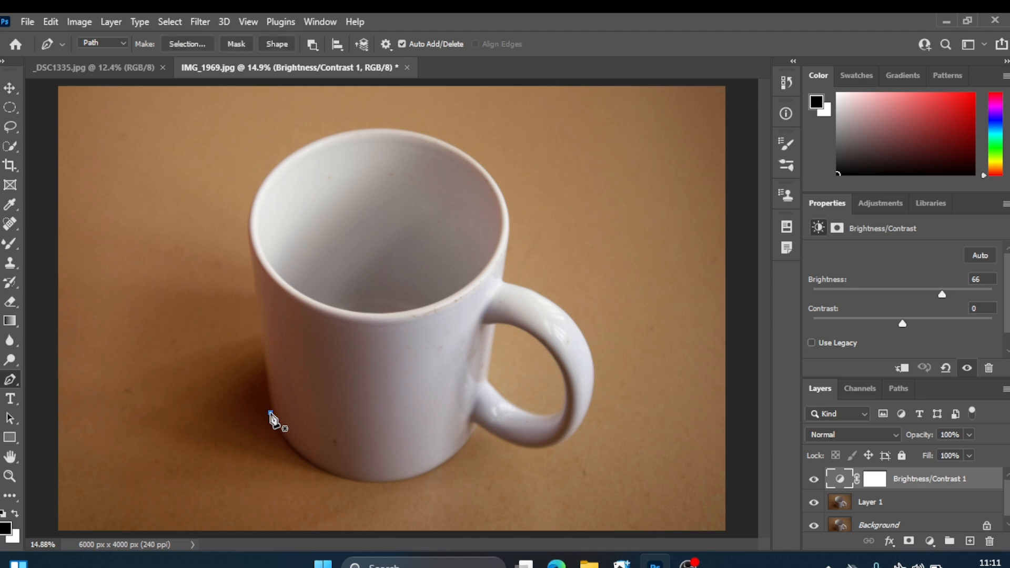
{"action": "left_click", "coordinate": [249, 231]}
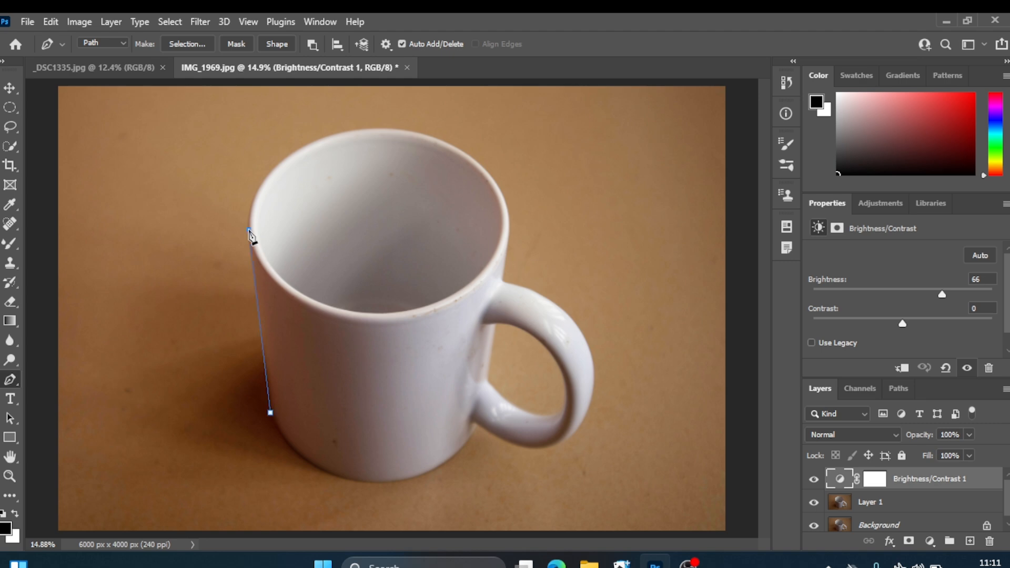
{"action": "left_click", "coordinate": [346, 130]}
{"action": "left_click", "coordinate": [503, 197]}
{"action": "left_click", "coordinate": [347, 130]}
{"action": "left_click_drag", "start_coordinate": [347, 145], "coordinate": [386, 142]}
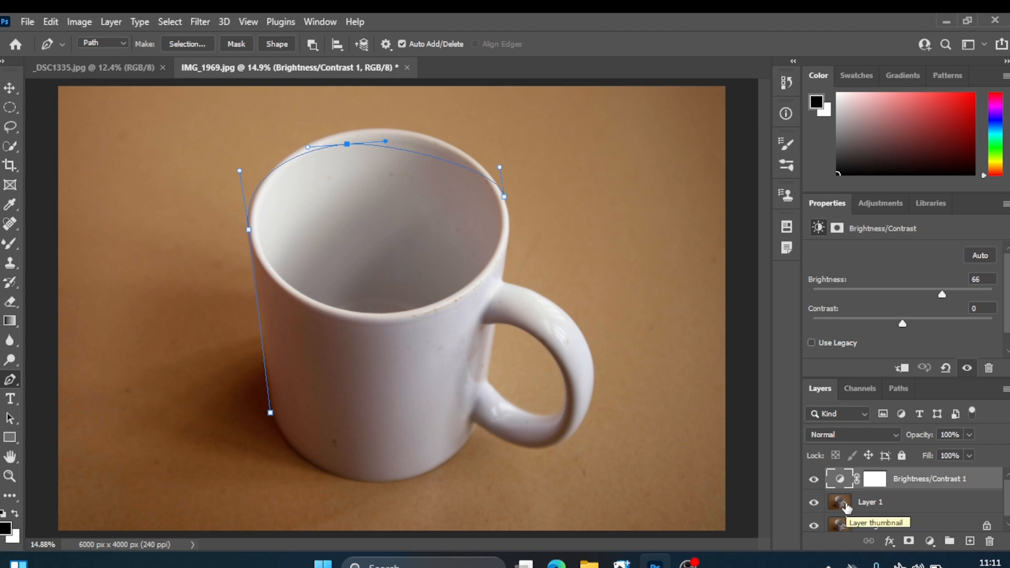
{"action": "key", "text": "ctrl+z"}
{"action": "key", "text": "ctrl+z"}
{"action": "key", "text": "ctrl+z"}
{"action": "key", "text": "ctrl+z"}
{"action": "key", "text": "ctrl+z"}
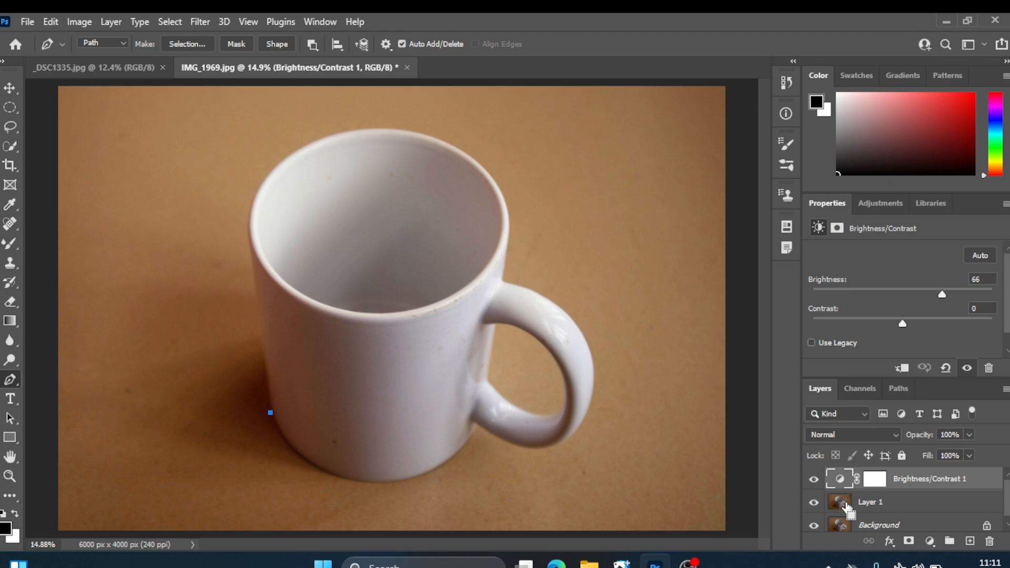
{"action": "key", "text": "ctrl+z"}
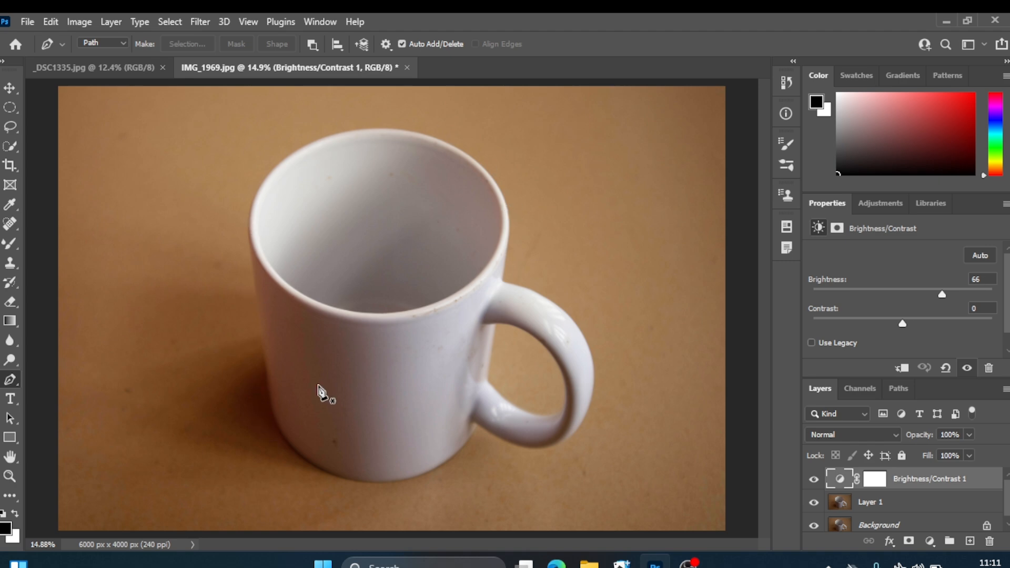
Start a Pen tool path at the mug's lower left edge and add a smooth anchor at the rim's left edge
{"action": "left_click", "coordinate": [272, 417]}
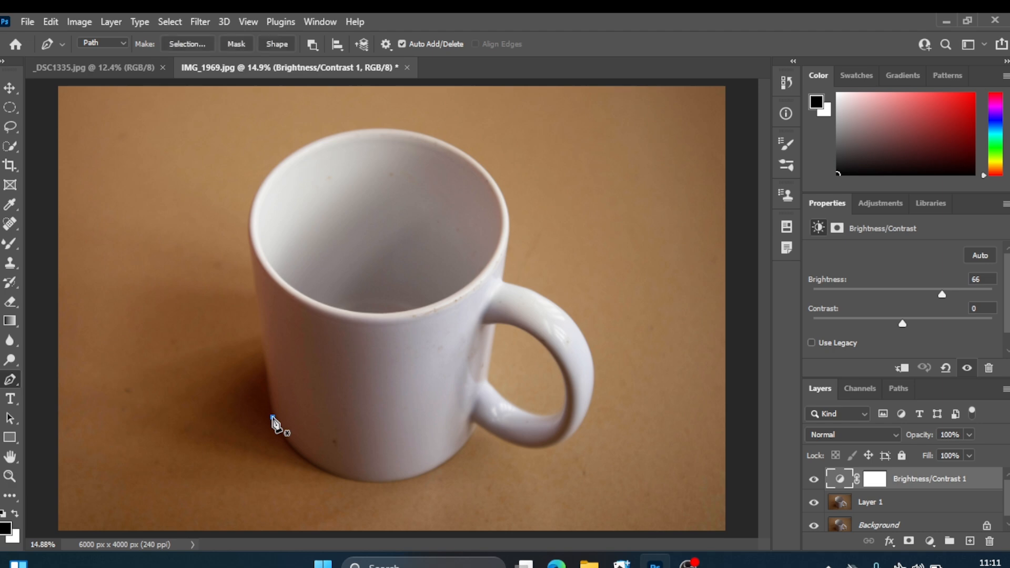
{"action": "left_click", "coordinate": [248, 227]}
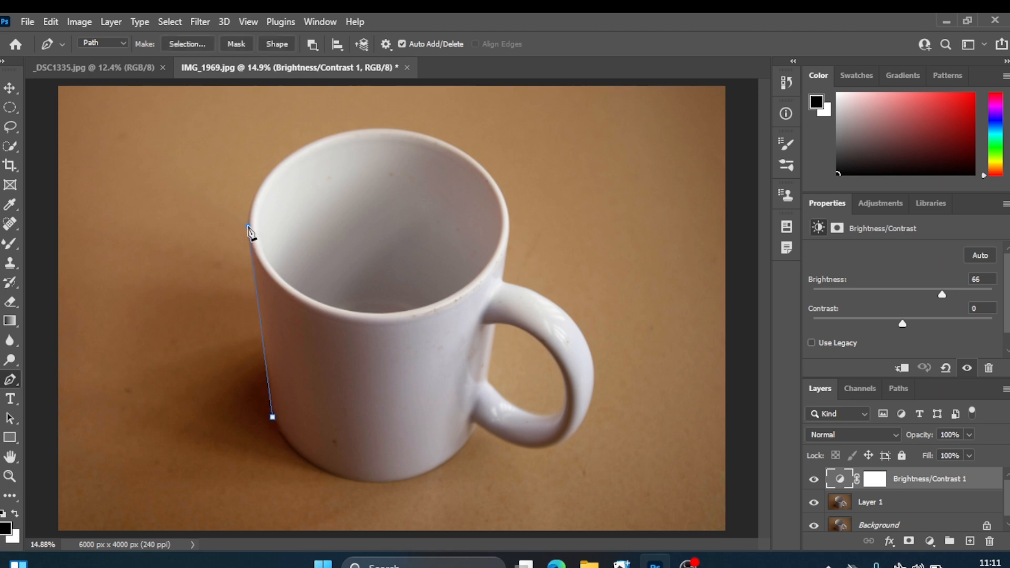
{"action": "left_click_drag", "start_coordinate": [248, 226], "coordinate": [255, 202]}
{"action": "left_click", "coordinate": [249, 246]}
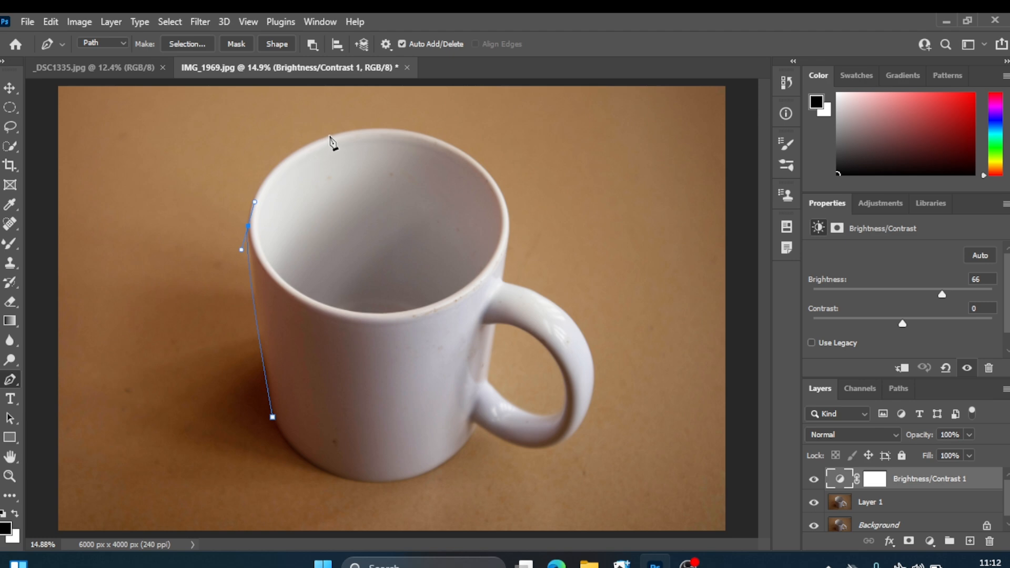
Continue the path around the back of the mug's rim with curved segments to the rim's upper right edge
{"action": "left_click_drag", "start_coordinate": [330, 136], "coordinate": [330, 137]}
{"action": "key", "text": "ctrl+z"}
{"action": "left_click_drag", "start_coordinate": [312, 142], "coordinate": [327, 130]}
{"action": "left_click", "coordinate": [407, 130]}
{"action": "left_click_drag", "start_coordinate": [419, 136], "coordinate": [428, 138]}
{"action": "left_click_drag", "start_coordinate": [499, 184], "coordinate": [511, 210]}
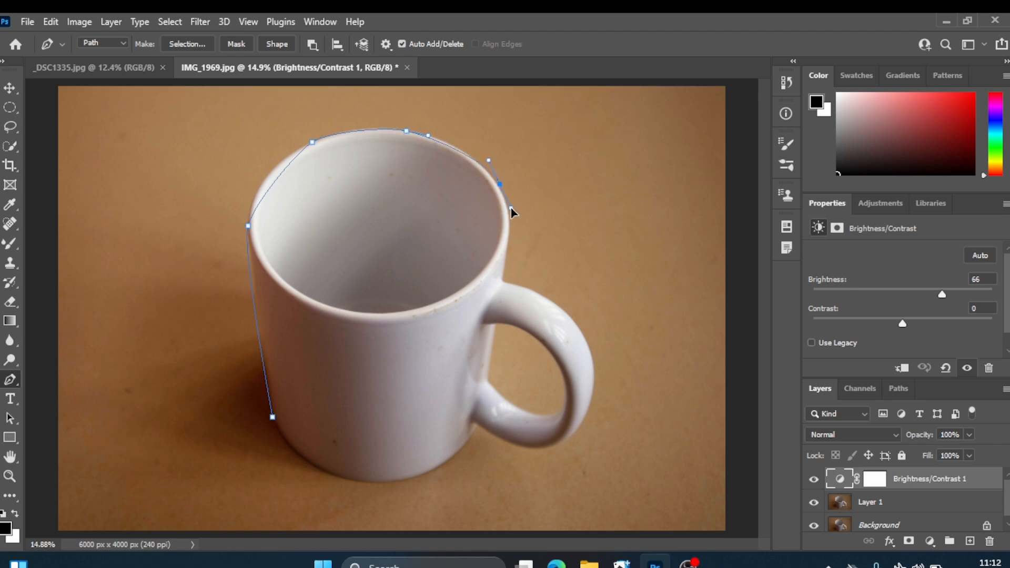
Extend the path down the rim's right side and along the outer upper curve of the handle
{"action": "left_click", "coordinate": [508, 253]}
{"action": "left_click_drag", "start_coordinate": [507, 253], "coordinate": [496, 274]}
{"action": "left_click", "coordinate": [505, 279]}
{"action": "left_click", "coordinate": [572, 318]}
{"action": "left_click_drag", "start_coordinate": [574, 324], "coordinate": [587, 346]}
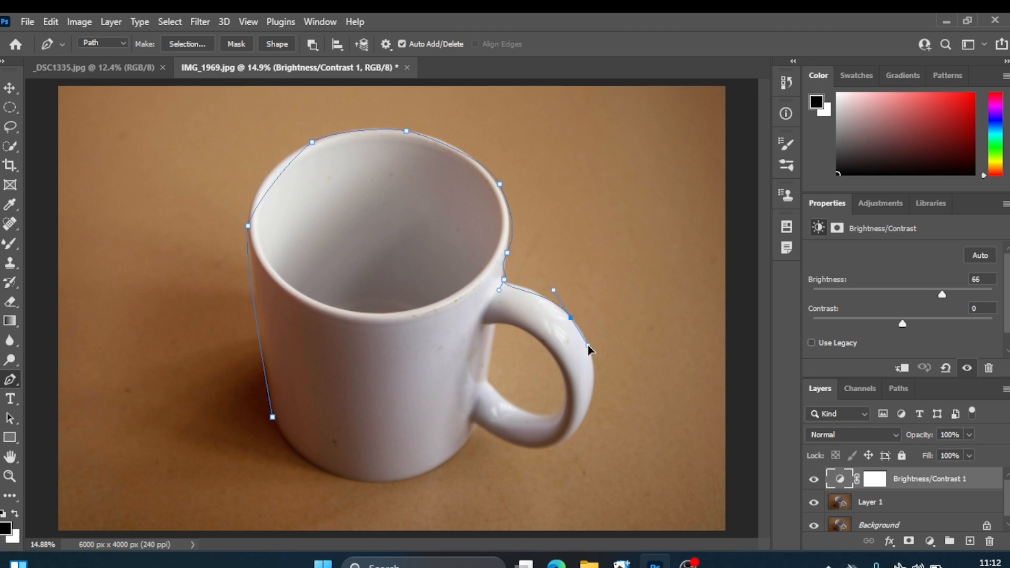
Trace the outer lower handle and the mug's curved base, closing the path at its starting anchor
{"action": "left_click", "coordinate": [568, 442]}
{"action": "left_click_drag", "start_coordinate": [567, 442], "coordinate": [545, 448]}
{"action": "left_click_drag", "start_coordinate": [478, 425], "coordinate": [469, 436]}
{"action": "left_click_drag", "start_coordinate": [401, 479], "coordinate": [374, 480]}
{"action": "left_click_drag", "start_coordinate": [306, 463], "coordinate": [291, 459]}
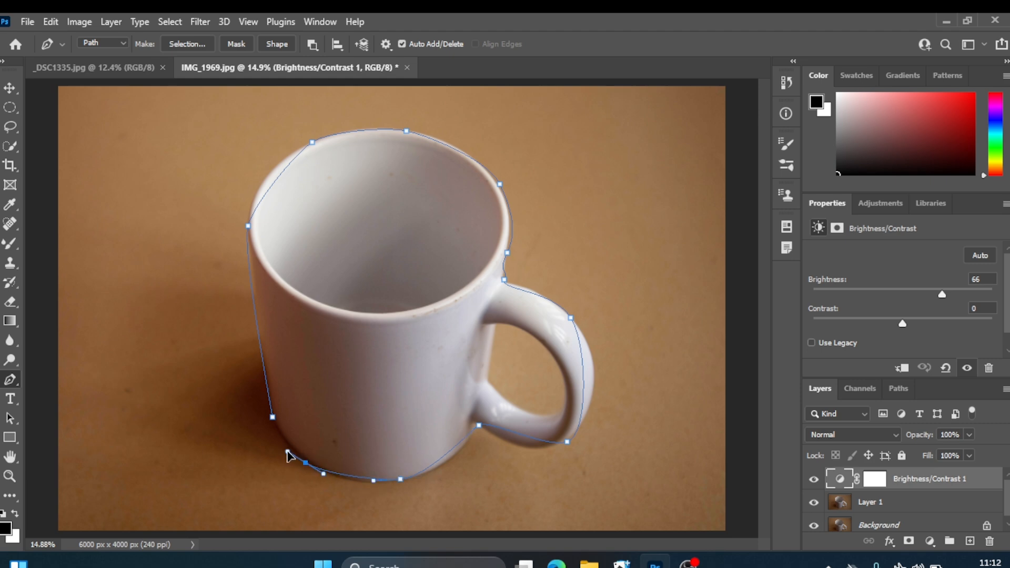
{"action": "left_click", "coordinate": [273, 417]}
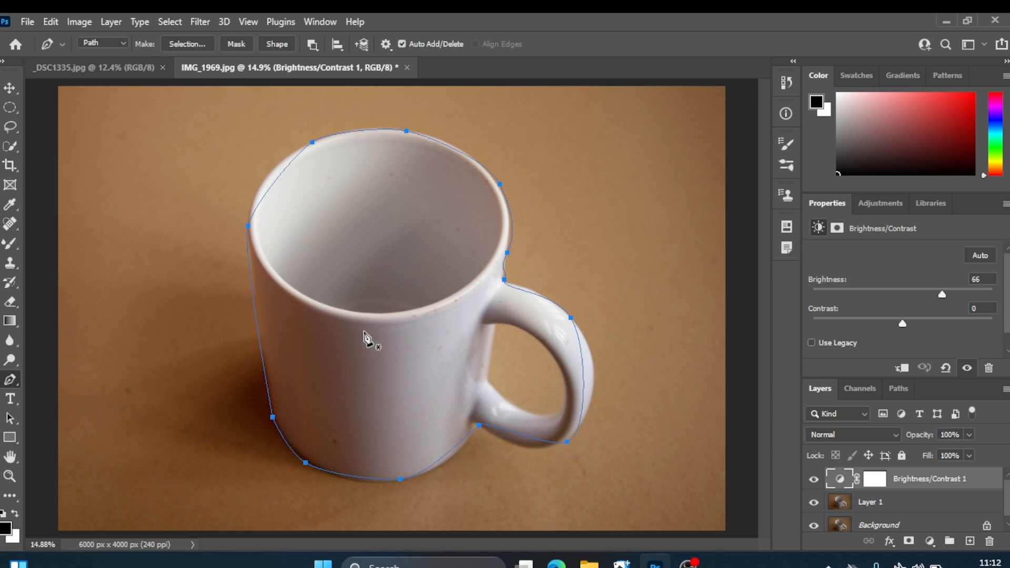
Nudge the closed path slightly and adjust the direction handles of the anchor at the rim's left edge
{"action": "left_click", "coordinate": [249, 227]}
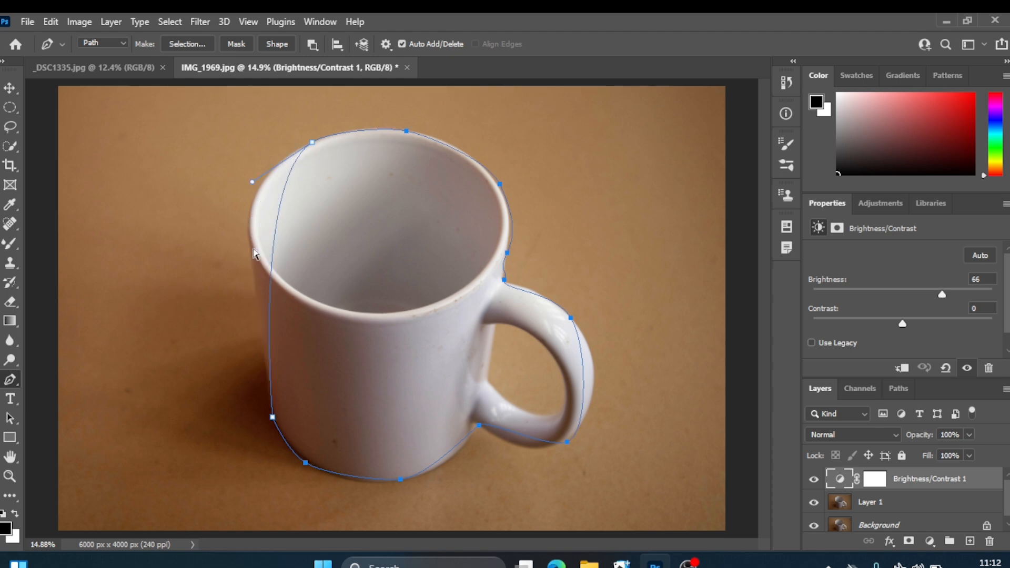
{"action": "key", "text": "ctrl+z"}
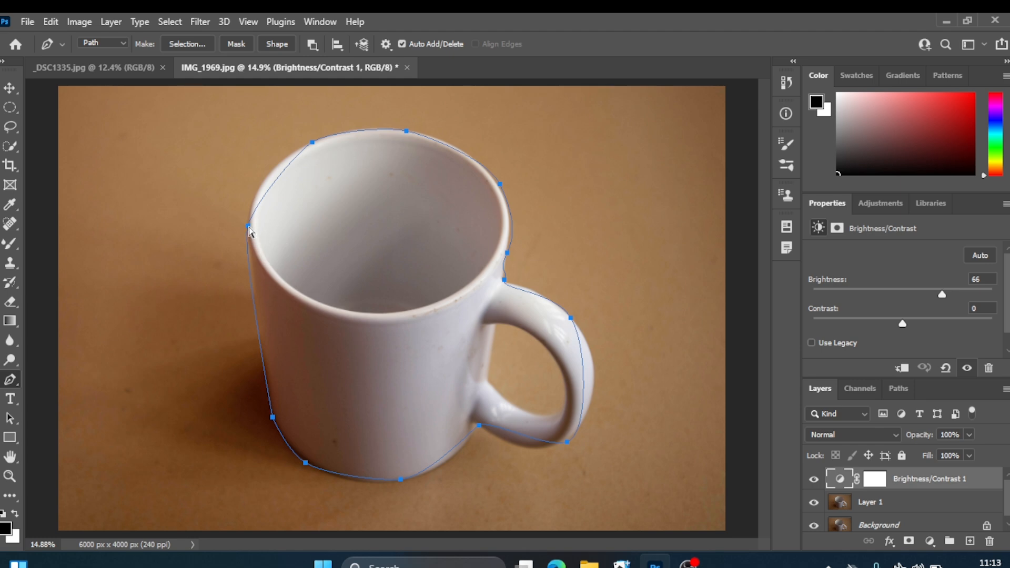
{"action": "left_click", "coordinate": [249, 227], "text": "ctrl"}
{"action": "left_click_drag", "start_coordinate": [249, 227], "coordinate": [250, 231]}
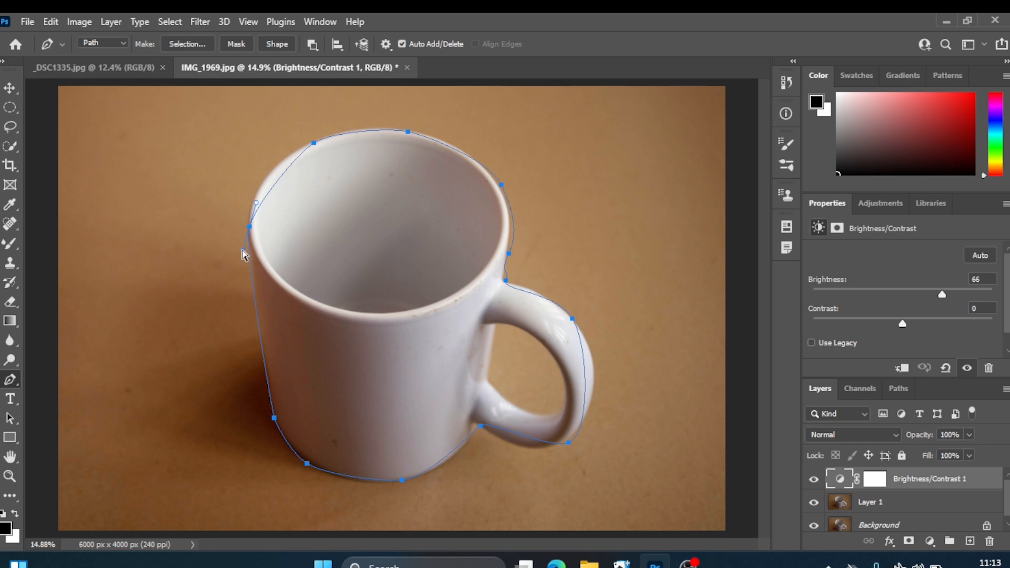
{"action": "mouse_move", "coordinate": [243, 253]}
{"action": "left_mouse_down"}
{"action": "mouse_move", "coordinate": [257, 250]}
{"action": "mouse_move", "coordinate": [243, 243]}
{"action": "mouse_move", "coordinate": [262, 252]}
{"action": "left_mouse_up"}
{"action": "mouse_move", "coordinate": [263, 252]}
{"action": "left_mouse_down"}
{"action": "mouse_move", "coordinate": [230, 243]}
{"action": "mouse_move", "coordinate": [266, 252]}
{"action": "mouse_move", "coordinate": [243, 245]}
{"action": "mouse_move", "coordinate": [255, 271]}
{"action": "mouse_move", "coordinate": [251, 263]}
{"action": "left_mouse_up"}
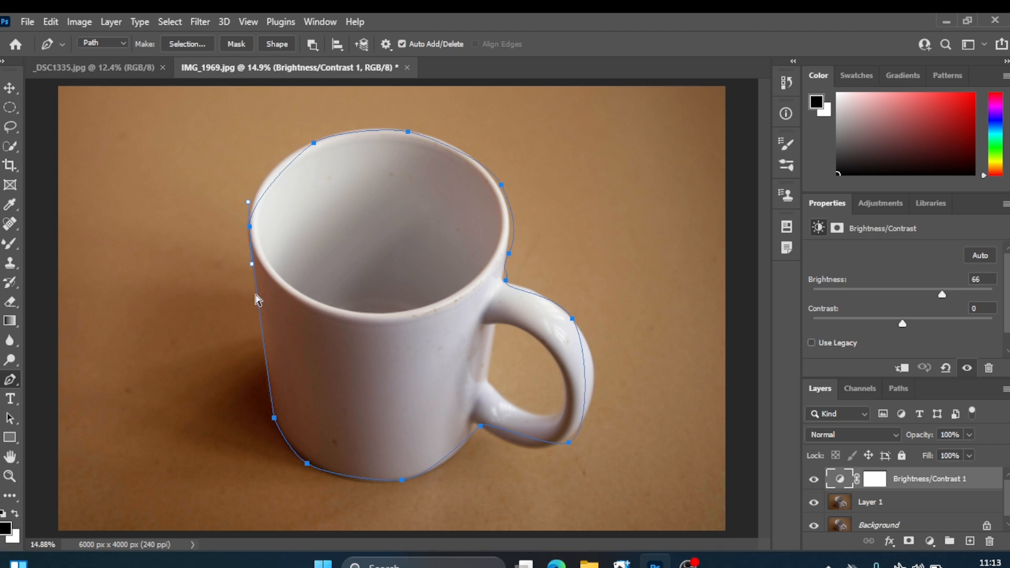
{"action": "left_click", "coordinate": [252, 264], "text": "ctrl"}
{"action": "left_click", "coordinate": [255, 280]}
{"action": "key", "text": "ctrl+z"}
{"action": "left_click_drag", "start_coordinate": [246, 203], "coordinate": [240, 177]}
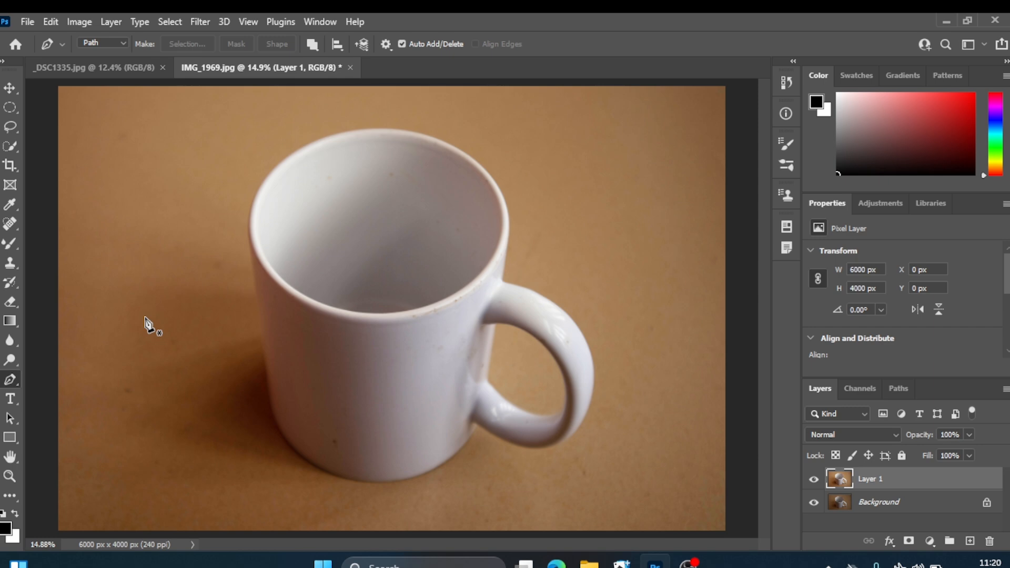
Draw a freehand path around the mug and the outside of its handle with the Freeform Pen tool
{"action": "right_click", "coordinate": [16, 385]}
{"action": "left_click", "coordinate": [48, 395]}
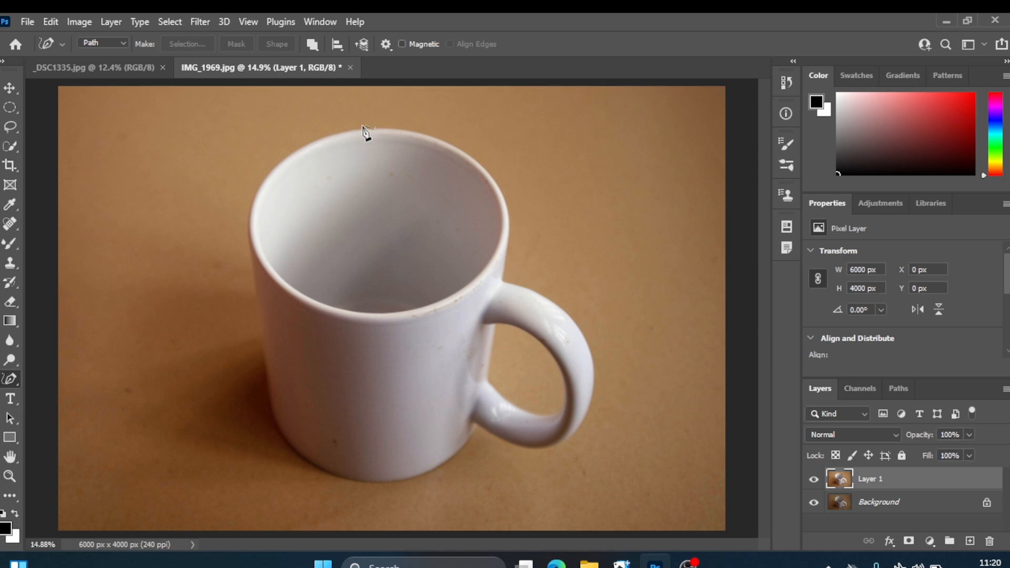
{"action": "mouse_move", "coordinate": [363, 128]}
{"action": "left_mouse_down"}
{"action": "mouse_move", "coordinate": [334, 141]}
{"action": "mouse_move", "coordinate": [258, 213]}
{"action": "mouse_move", "coordinate": [253, 333]}
{"action": "mouse_move", "coordinate": [271, 420]}
{"action": "mouse_move", "coordinate": [296, 452]}
{"action": "mouse_move", "coordinate": [325, 474]}
{"action": "mouse_move", "coordinate": [386, 483]}
{"action": "mouse_move", "coordinate": [458, 466]}
{"action": "mouse_move", "coordinate": [478, 439]}
{"action": "mouse_move", "coordinate": [523, 446]}
{"action": "mouse_move", "coordinate": [603, 404]}
{"action": "mouse_move", "coordinate": [600, 374]}
{"action": "mouse_move", "coordinate": [538, 297]}
{"action": "mouse_move", "coordinate": [512, 288]}
{"action": "mouse_move", "coordinate": [499, 198]}
{"action": "mouse_move", "coordinate": [440, 140]}
{"action": "mouse_move", "coordinate": [343, 140]}
{"action": "mouse_move", "coordinate": [357, 135]}
{"action": "left_mouse_up"}
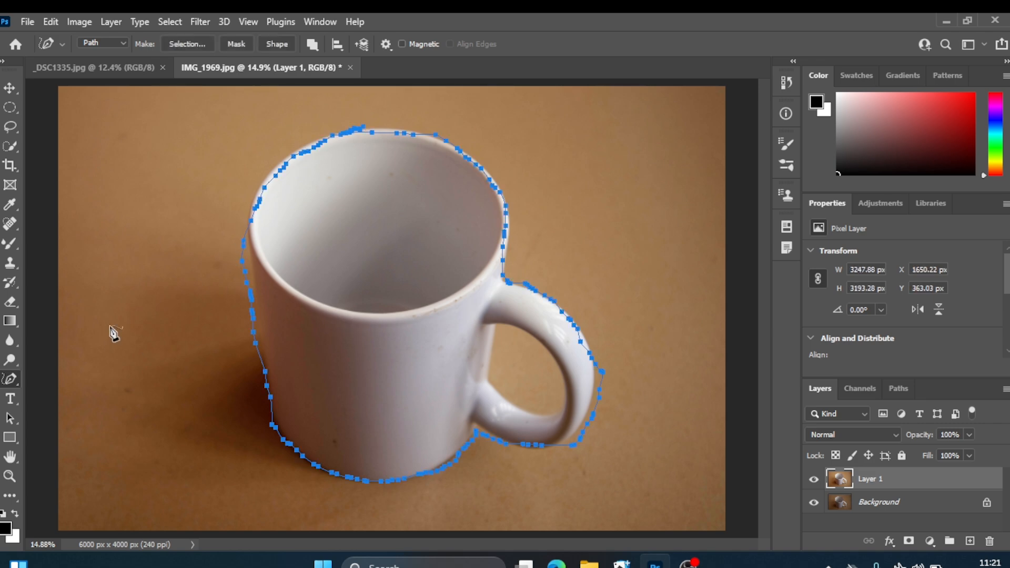
Reshape the freehand path along the back of the mug's rim by bending its segments and removing stray anchors
{"action": "left_click", "coordinate": [12, 477]}
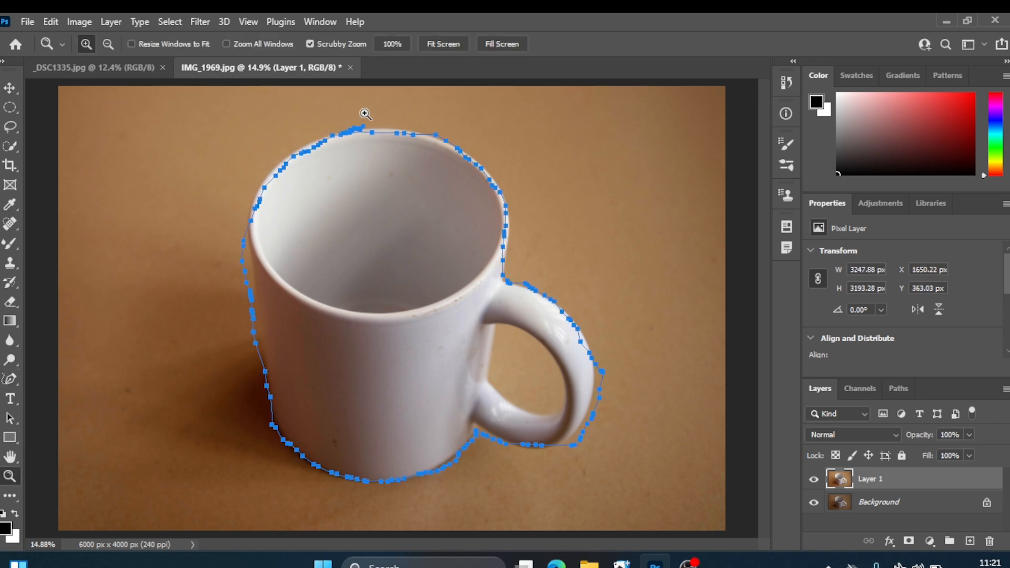
{"action": "left_click_drag", "start_coordinate": [372, 134], "coordinate": [737, 164]}
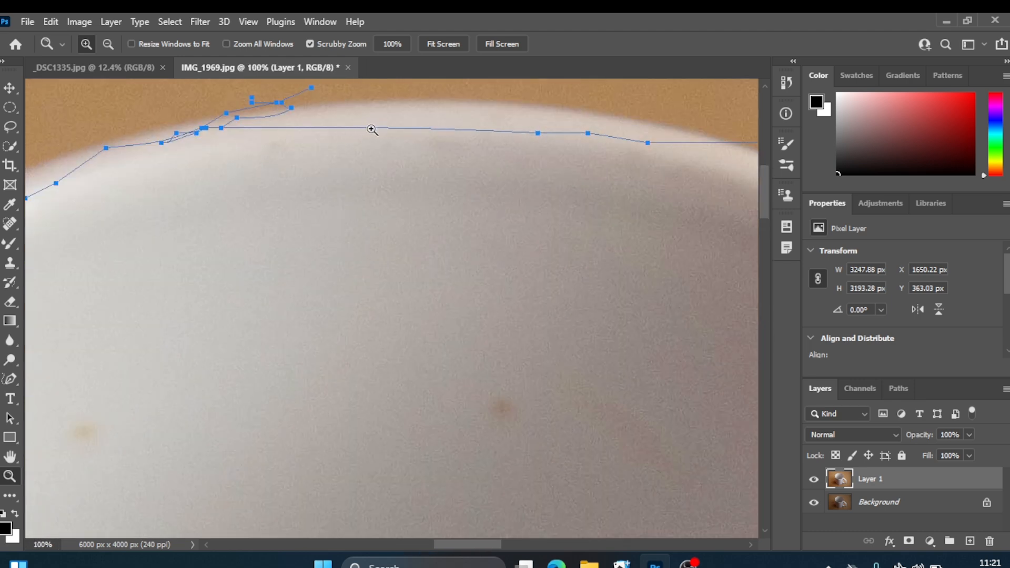
{"action": "left_click", "coordinate": [12, 383]}
{"action": "left_click", "coordinate": [373, 129]}
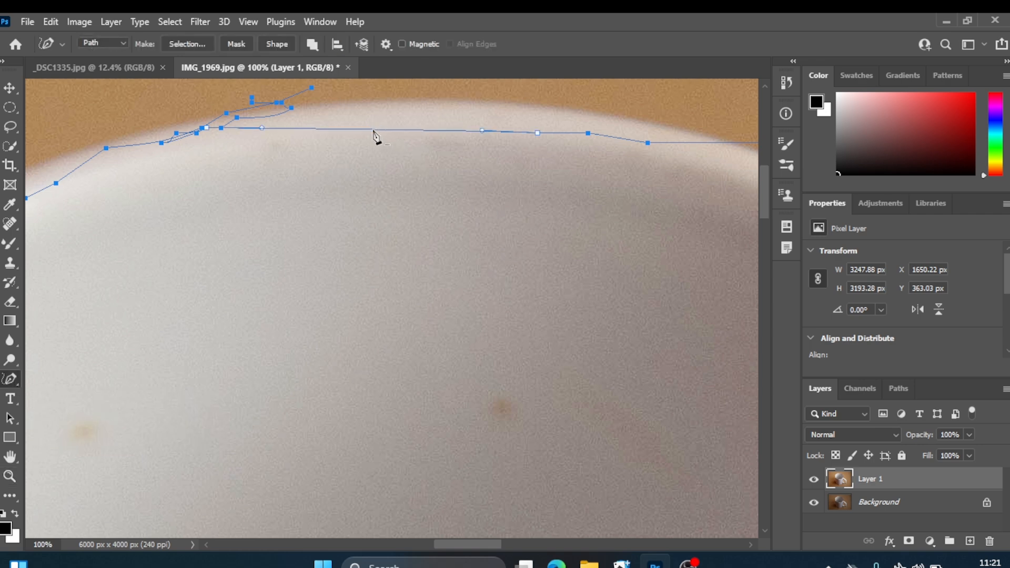
{"action": "left_click_drag", "start_coordinate": [373, 129], "coordinate": [427, 100]}
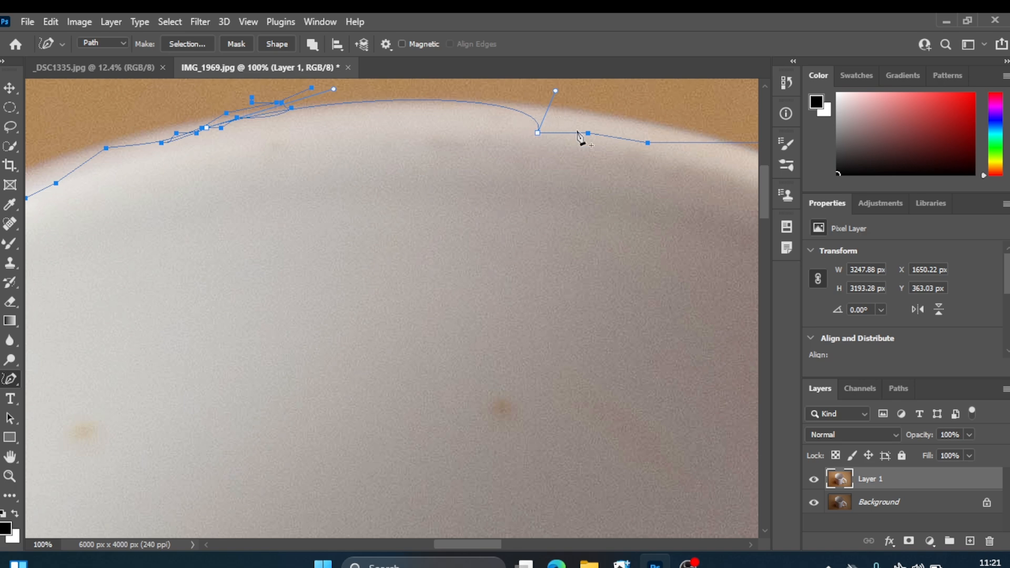
{"action": "left_click_drag", "start_coordinate": [537, 133], "coordinate": [567, 112]}
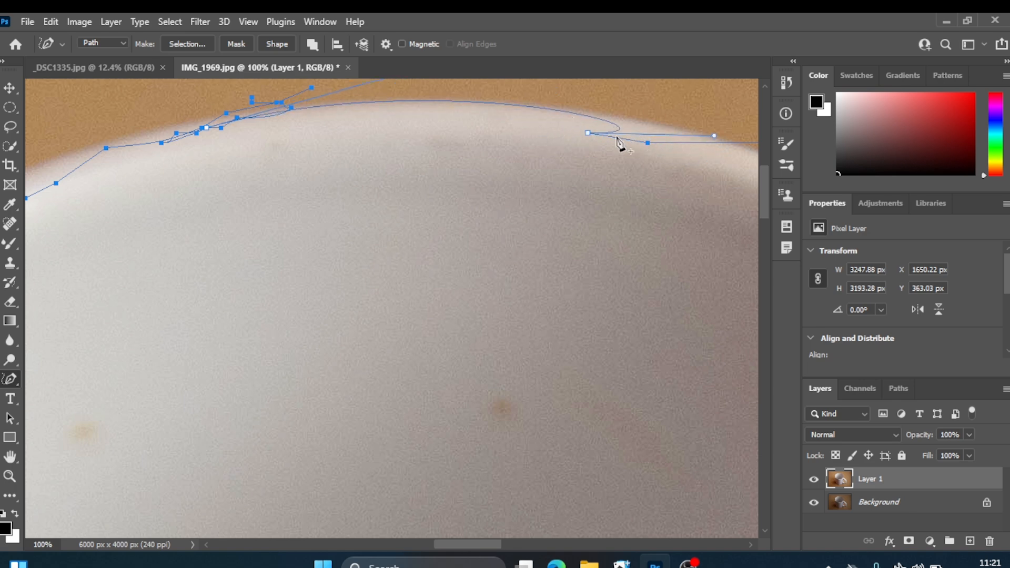
{"action": "left_click", "coordinate": [588, 134]}
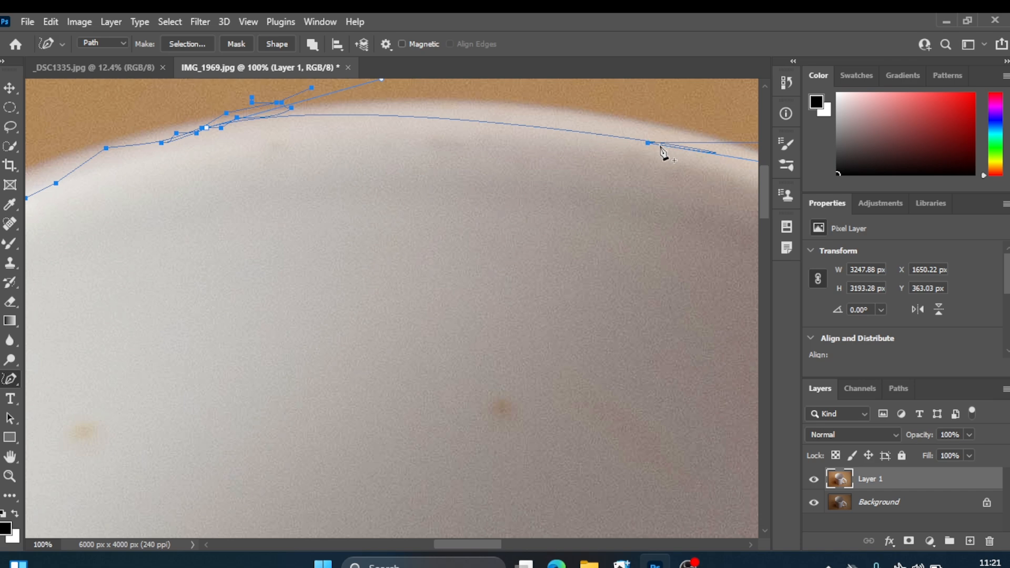
{"action": "left_click_drag", "start_coordinate": [651, 151], "coordinate": [602, 120]}
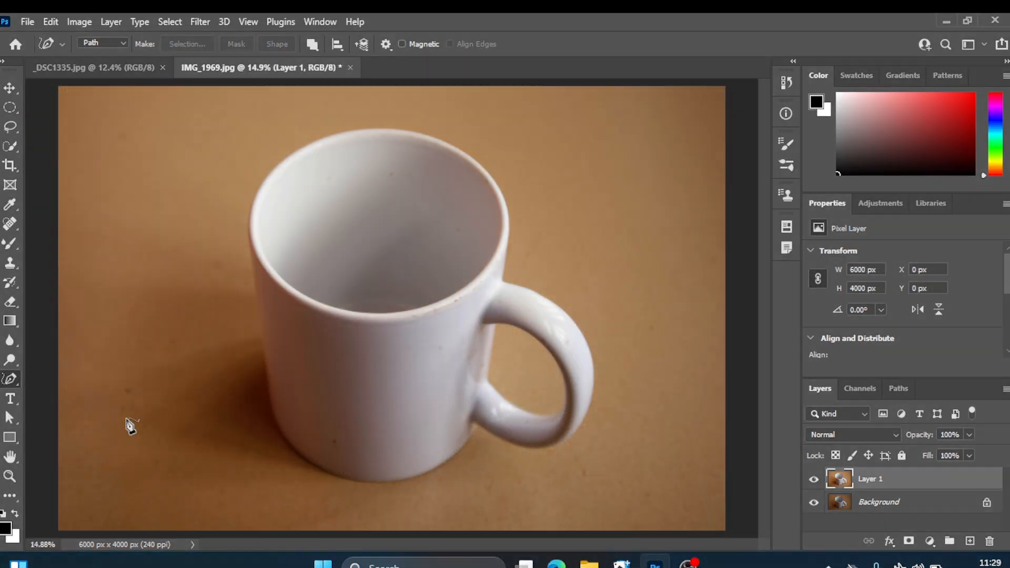
Start a path with the Curvature Pen tool at the rim's back left and curve it along the front rim
{"action": "right_click", "coordinate": [15, 383]}
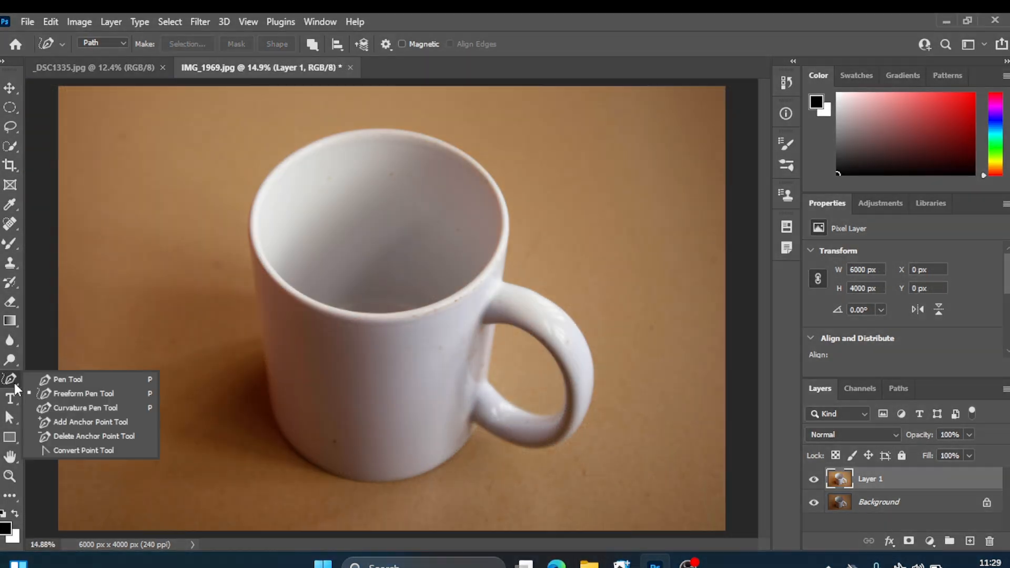
{"action": "left_click", "coordinate": [62, 409]}
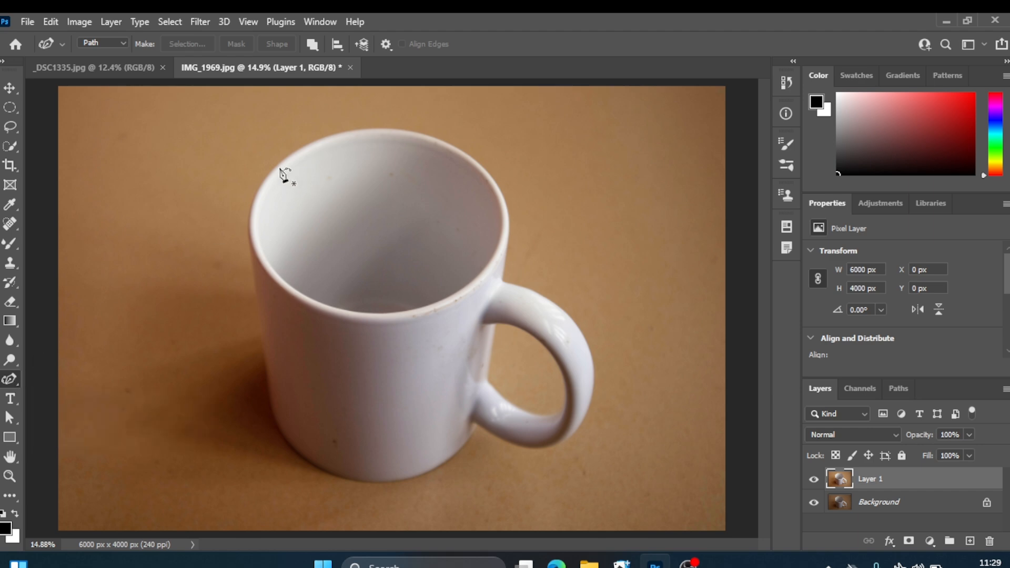
{"action": "left_click", "coordinate": [274, 167]}
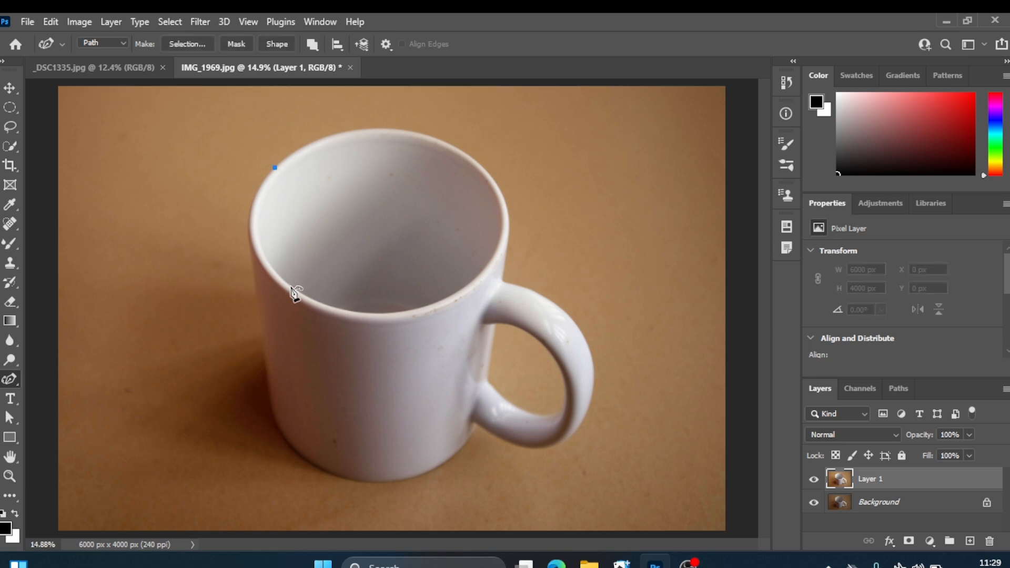
{"action": "left_click", "coordinate": [290, 287]}
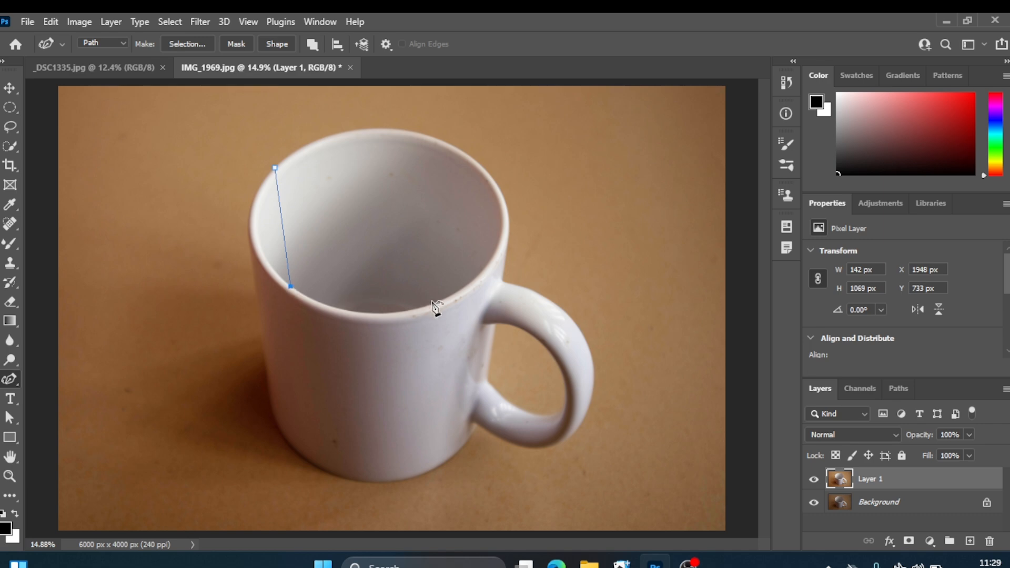
{"action": "left_click", "coordinate": [432, 303]}
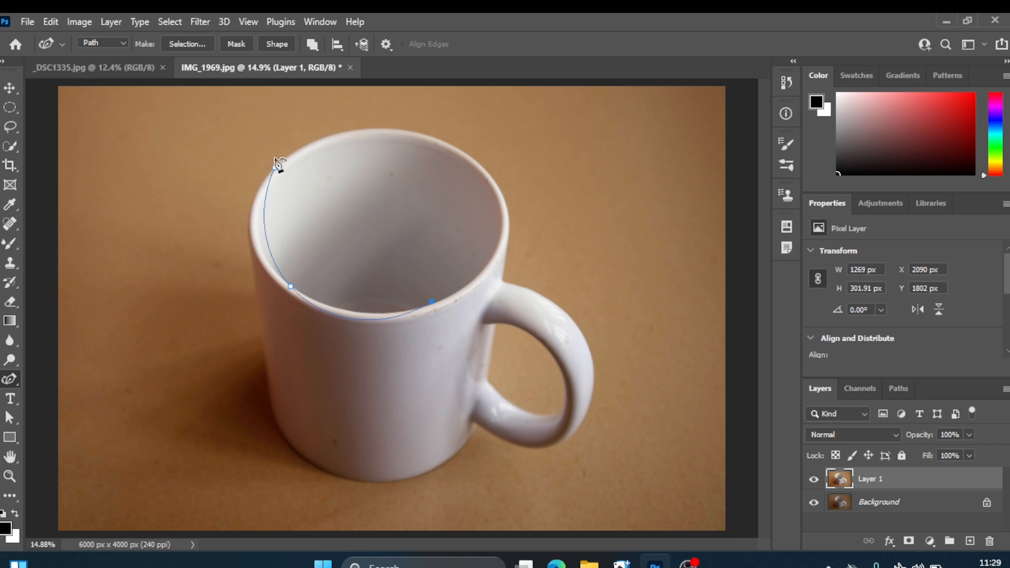
{"action": "left_click", "coordinate": [278, 270]}
{"action": "left_click", "coordinate": [290, 286]}
Continue the curved path around the rim's right side and back, close it at its starting anchor, and place a separate point inside the mug
{"action": "left_click", "coordinate": [500, 199]}
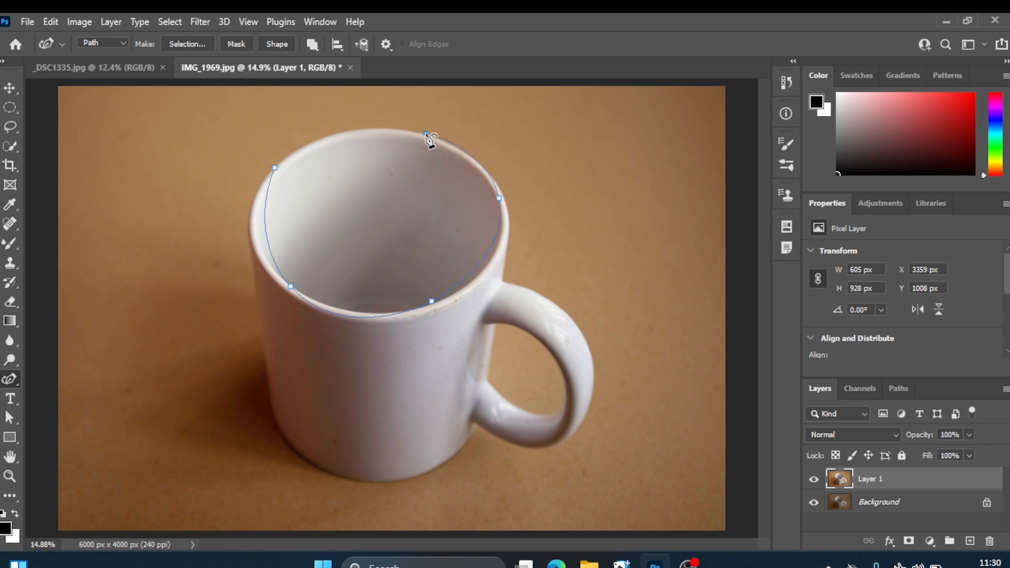
{"action": "left_click", "coordinate": [426, 134]}
{"action": "left_click", "coordinate": [338, 132]}
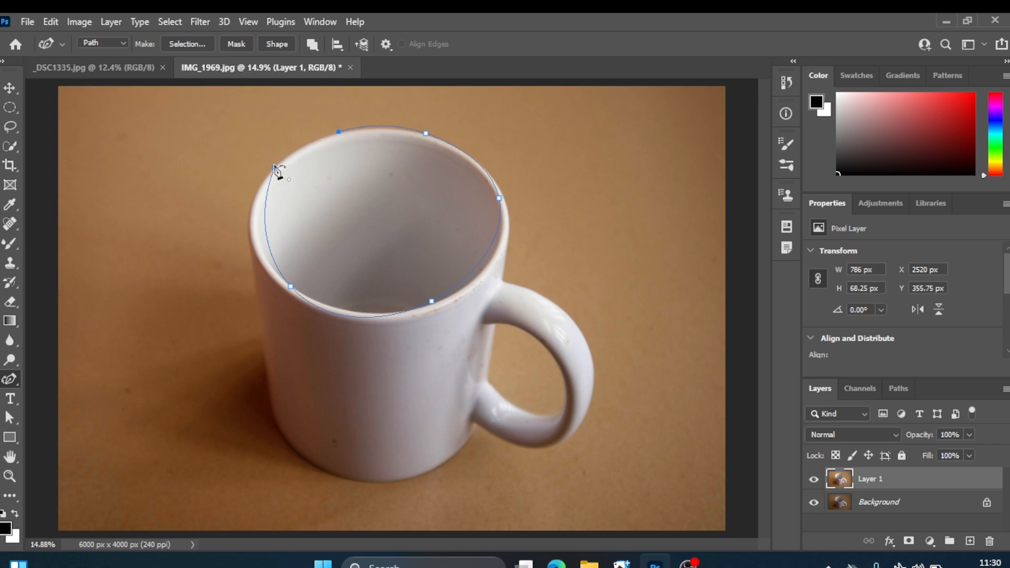
{"action": "left_click", "coordinate": [276, 169]}
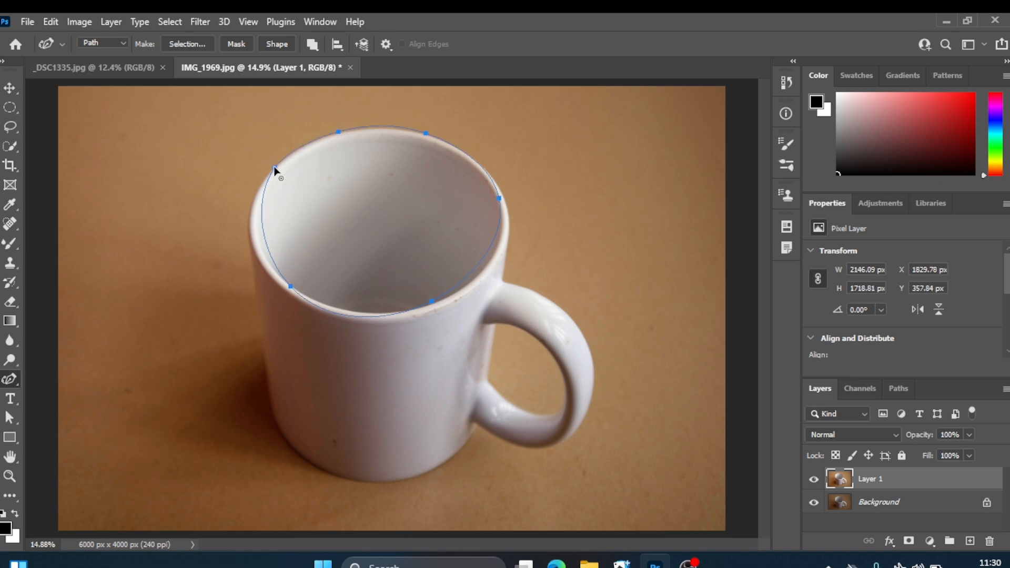
{"action": "left_click", "coordinate": [329, 200]}
Add extra anchors to the rim path at its left edge and along the back with the Add Anchor Point tool
{"action": "right_click", "coordinate": [15, 383]}
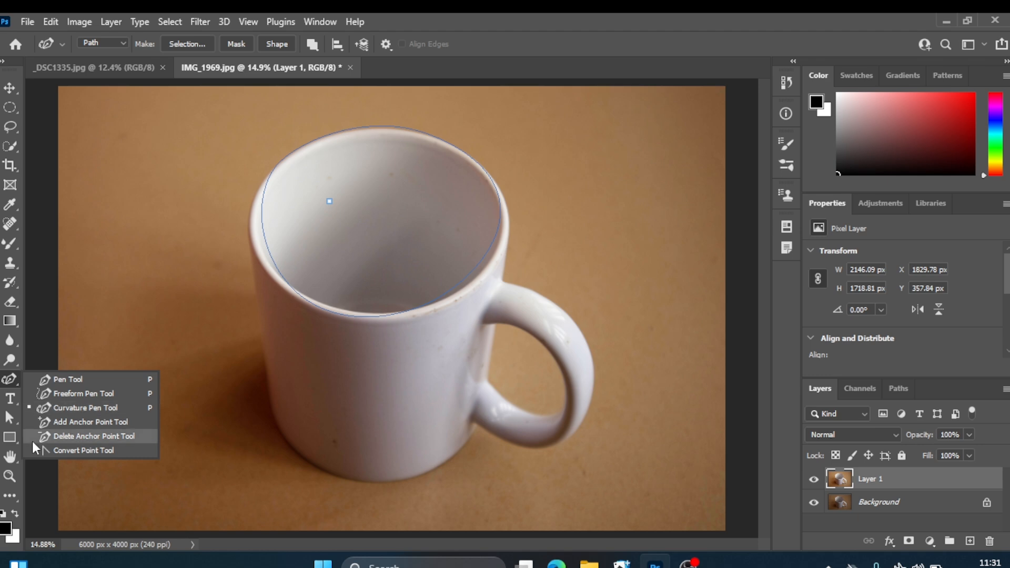
{"action": "left_click", "coordinate": [56, 421]}
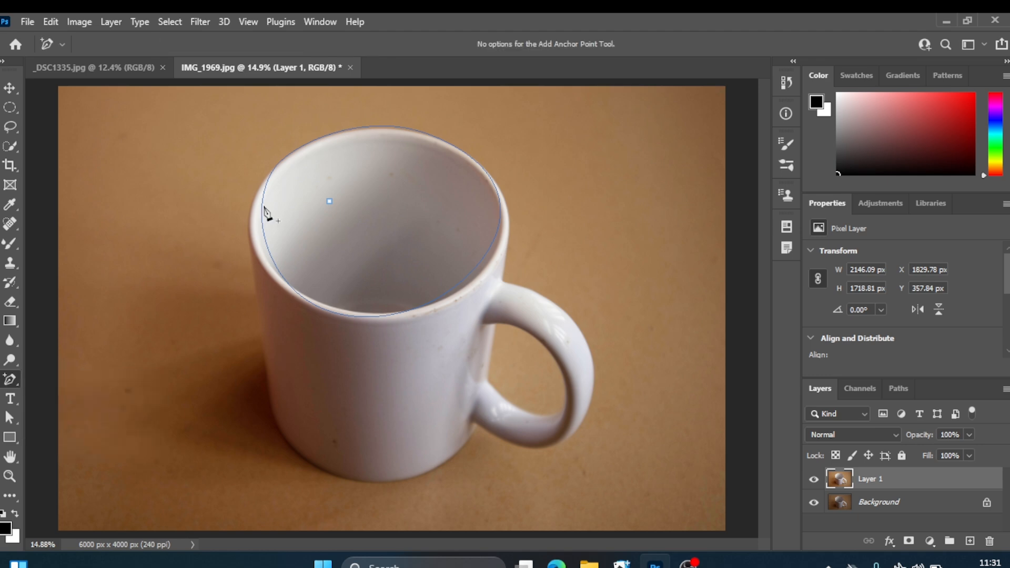
{"action": "left_click", "coordinate": [263, 205]}
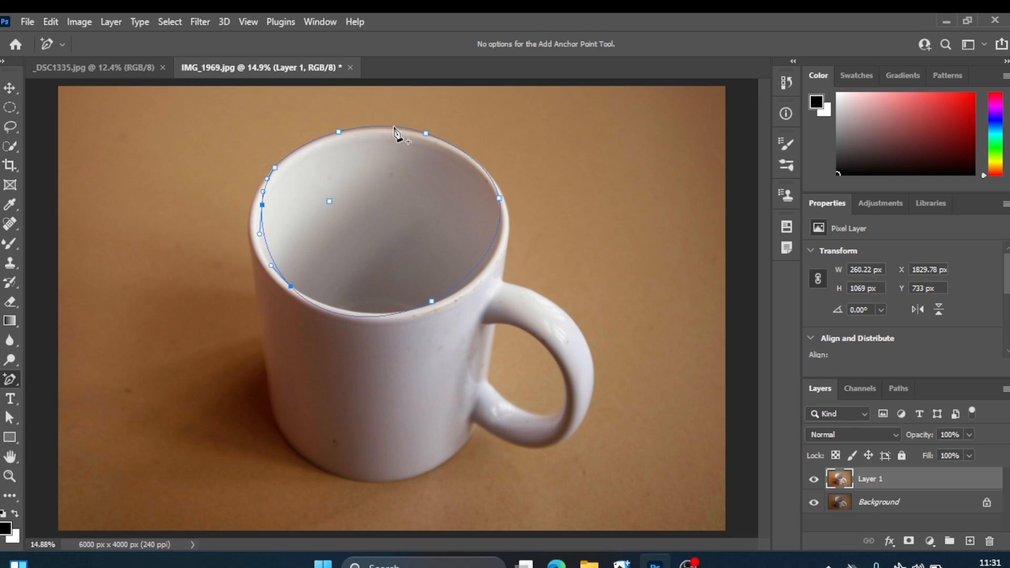
{"action": "left_click", "coordinate": [394, 127]}
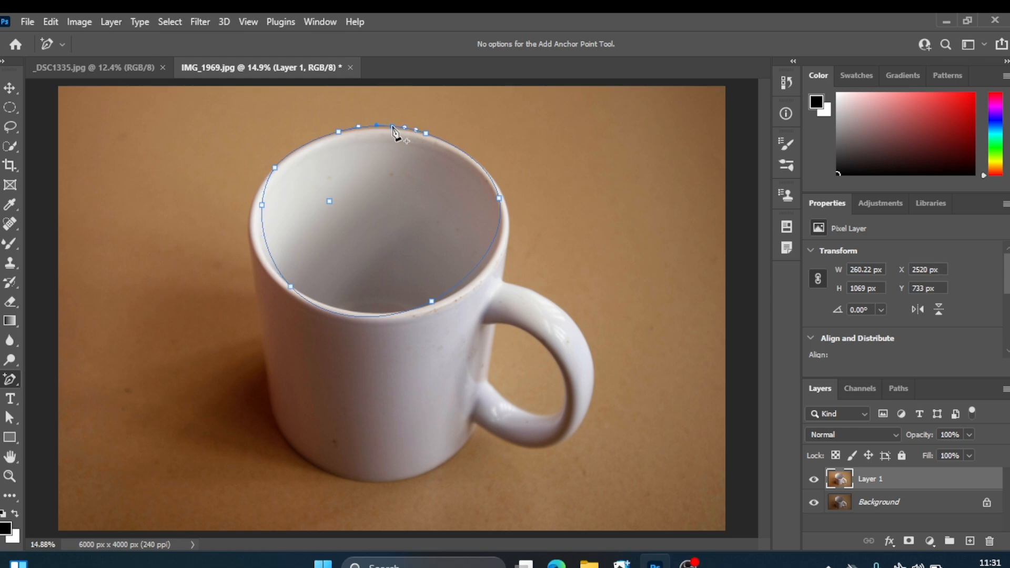
Remove the anchors along the back of the rim path with the Delete Anchor Point tool
{"action": "right_click", "coordinate": [12, 381]}
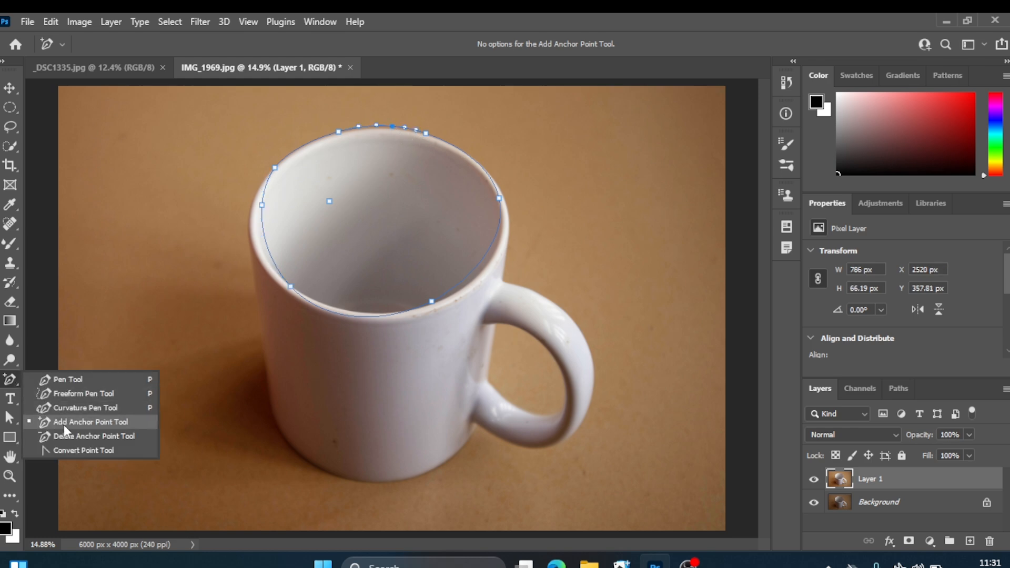
{"action": "left_click", "coordinate": [86, 436]}
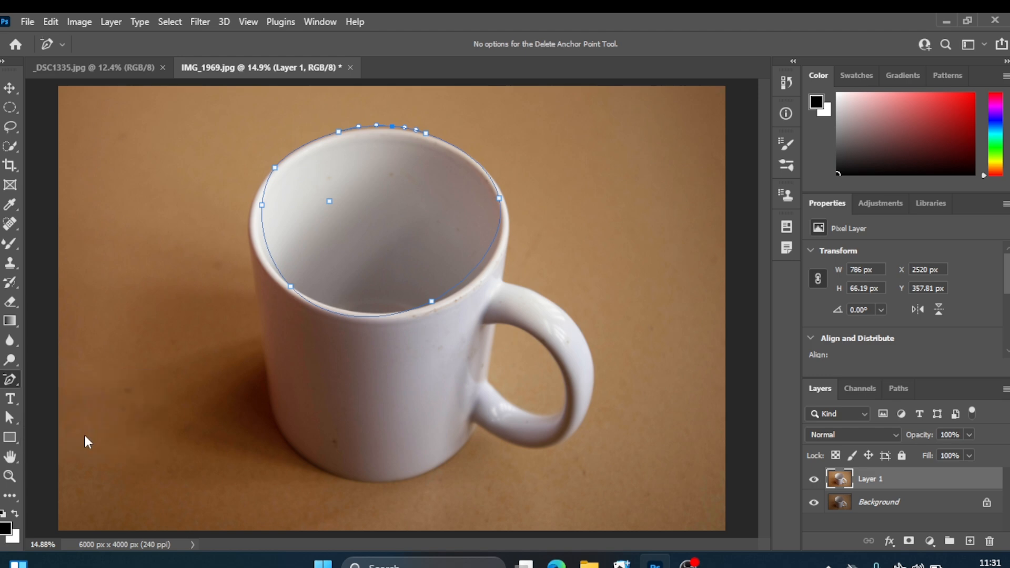
{"action": "left_click", "coordinate": [338, 132]}
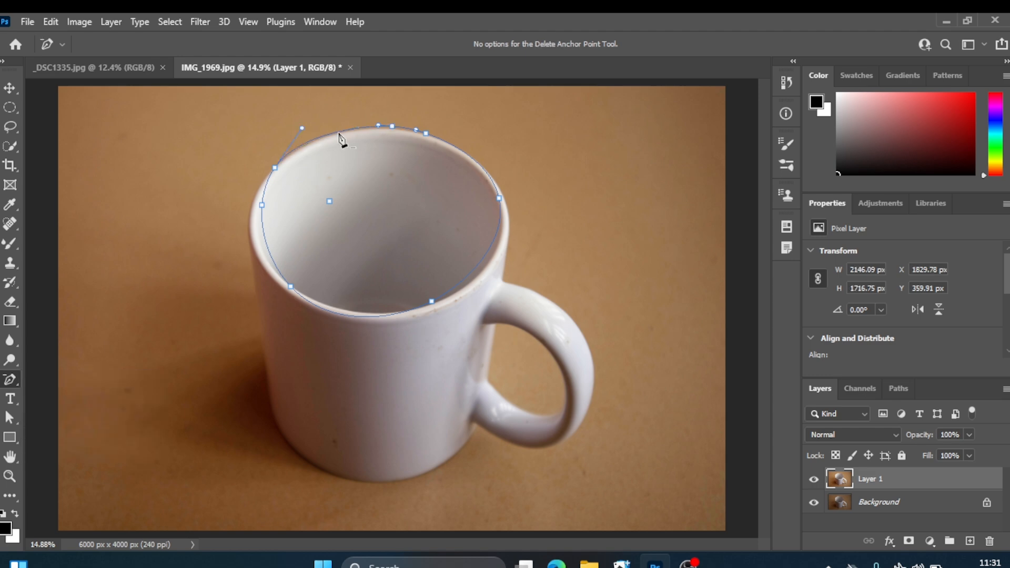
{"action": "left_click", "coordinate": [392, 127]}
{"action": "left_click", "coordinate": [426, 135]}
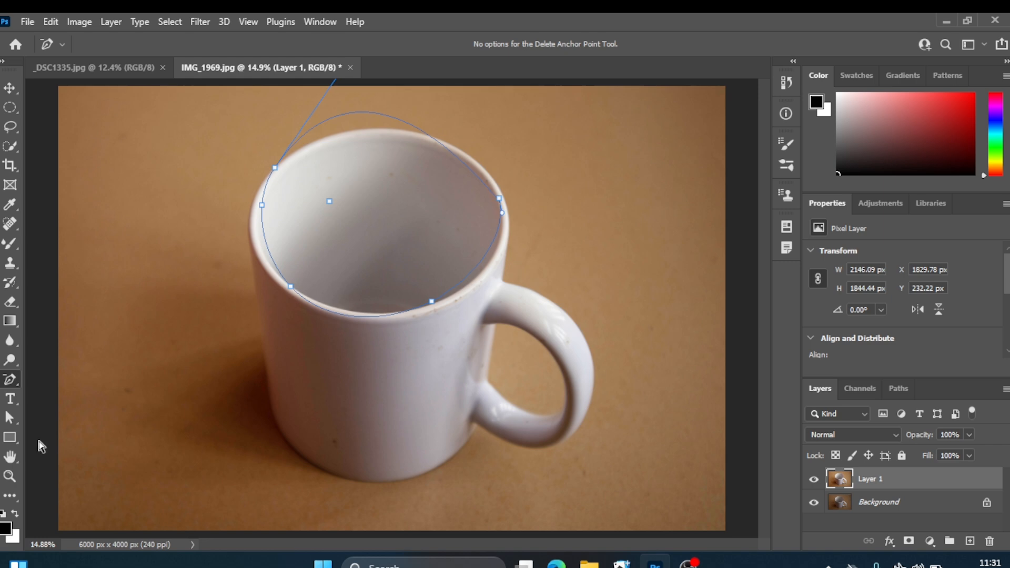
Convert the path's back-left and front-left anchors to corners with the Convert Point tool, and bend the back segment above the rim
{"action": "left_click", "coordinate": [11, 381]}
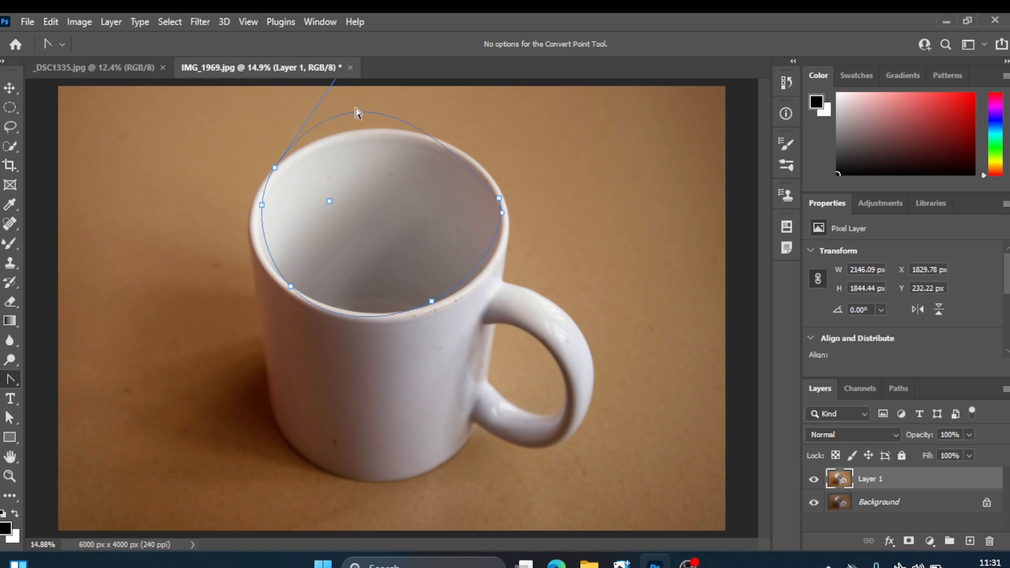
{"action": "left_click", "coordinate": [274, 167]}
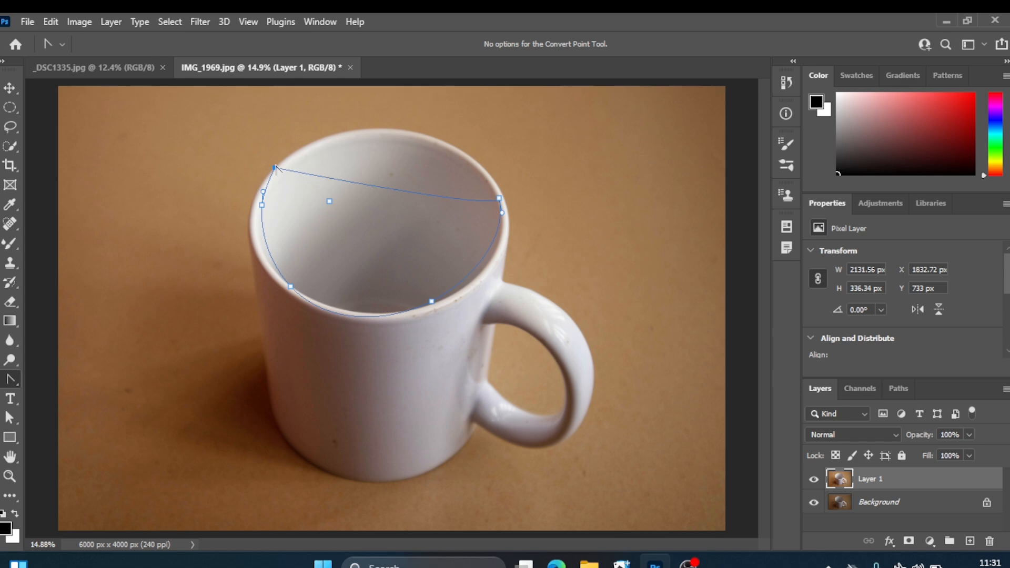
{"action": "left_click", "coordinate": [291, 288]}
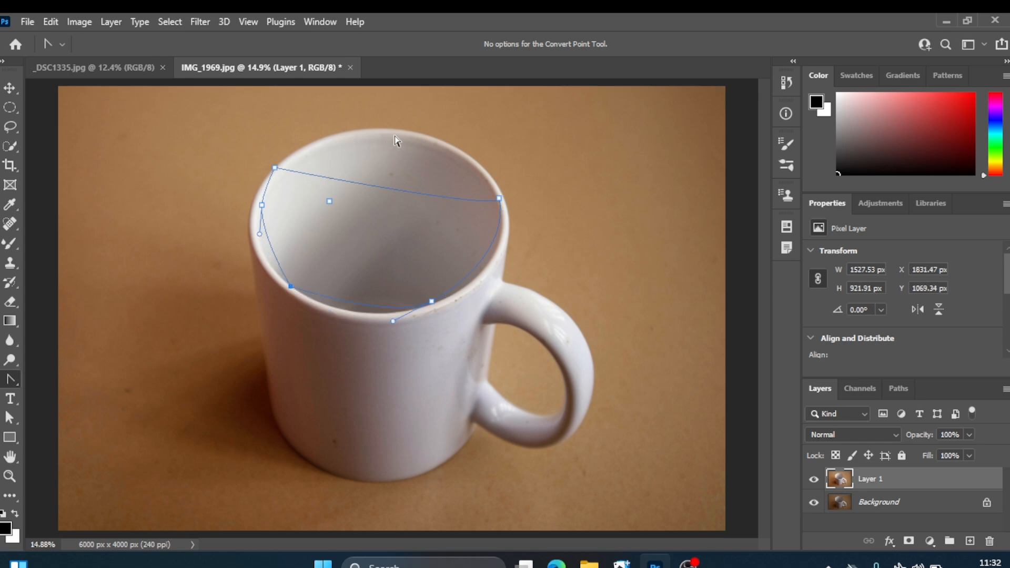
{"action": "left_click_drag", "start_coordinate": [370, 181], "coordinate": [415, 105]}
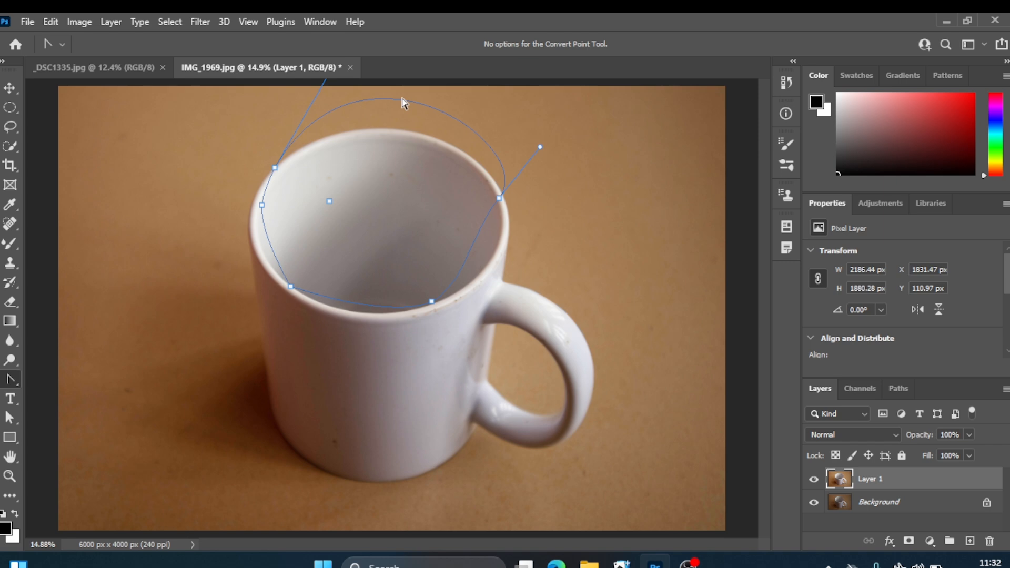
Add an anchor at the peak of the arc above the rim and convert it to a corner point
{"action": "right_click", "coordinate": [14, 375]}
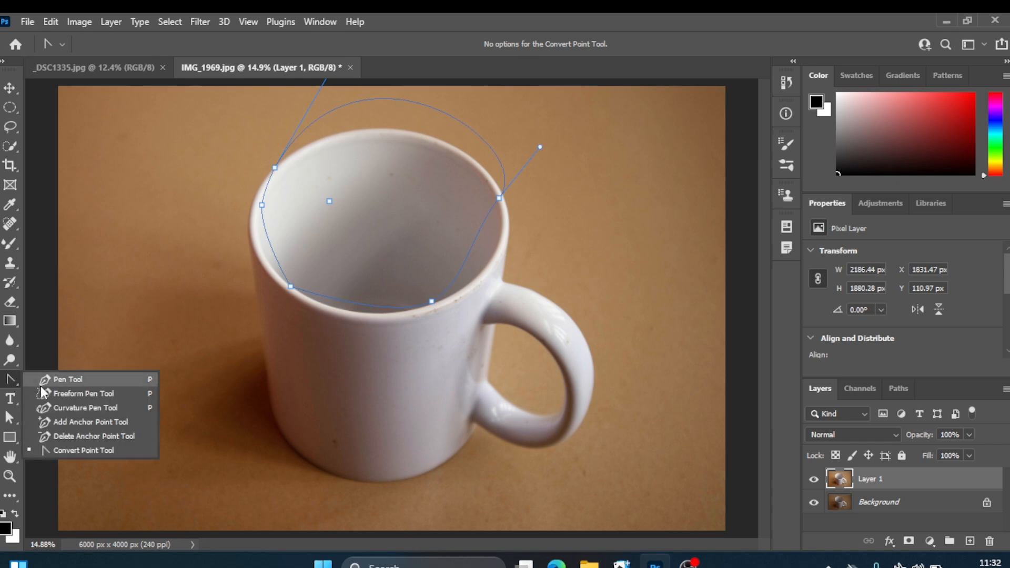
{"action": "left_click", "coordinate": [78, 420]}
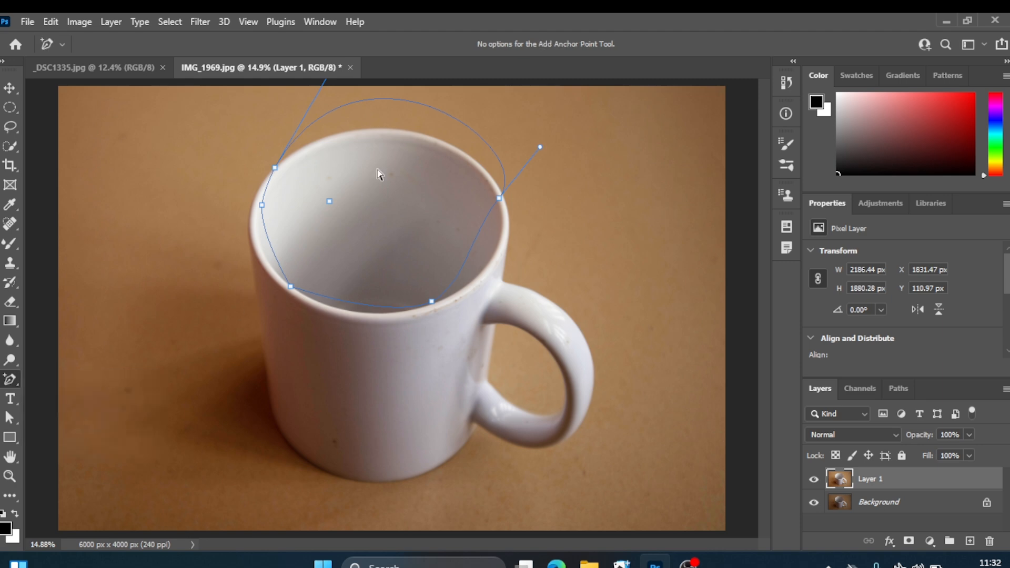
{"action": "left_click", "coordinate": [395, 98]}
{"action": "left_click", "coordinate": [14, 376]}
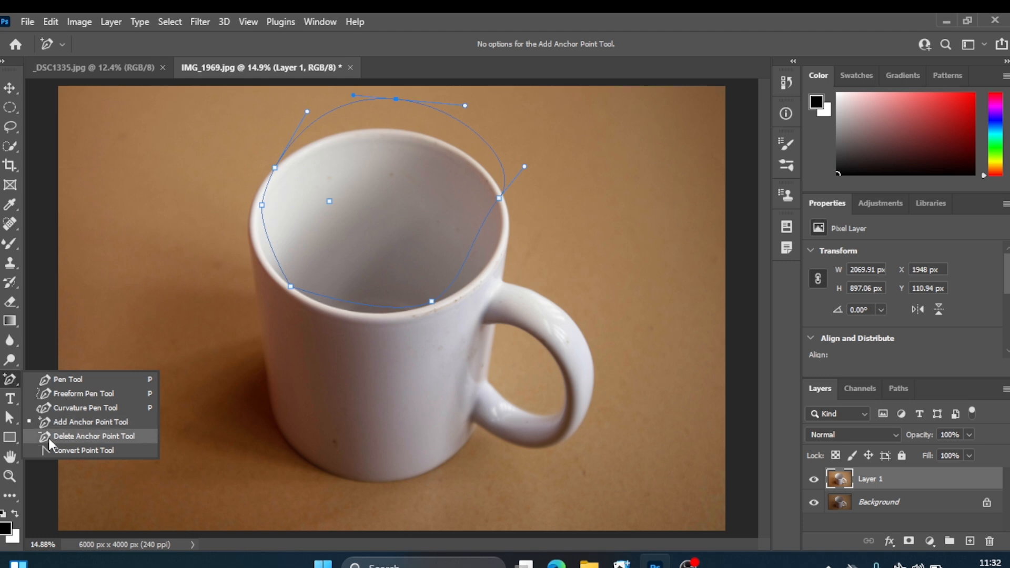
{"action": "left_click", "coordinate": [60, 450]}
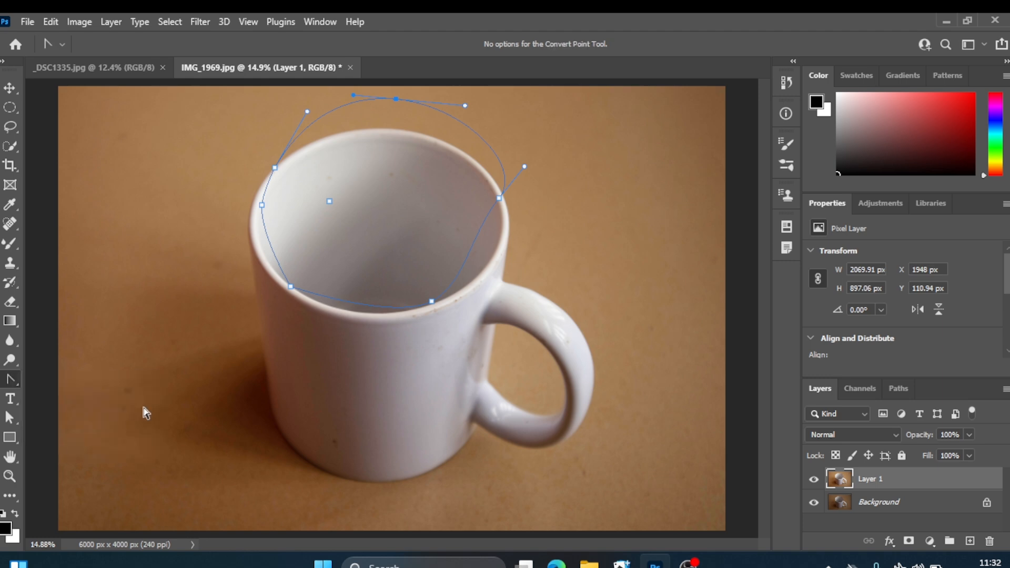
{"action": "left_click", "coordinate": [396, 99]}
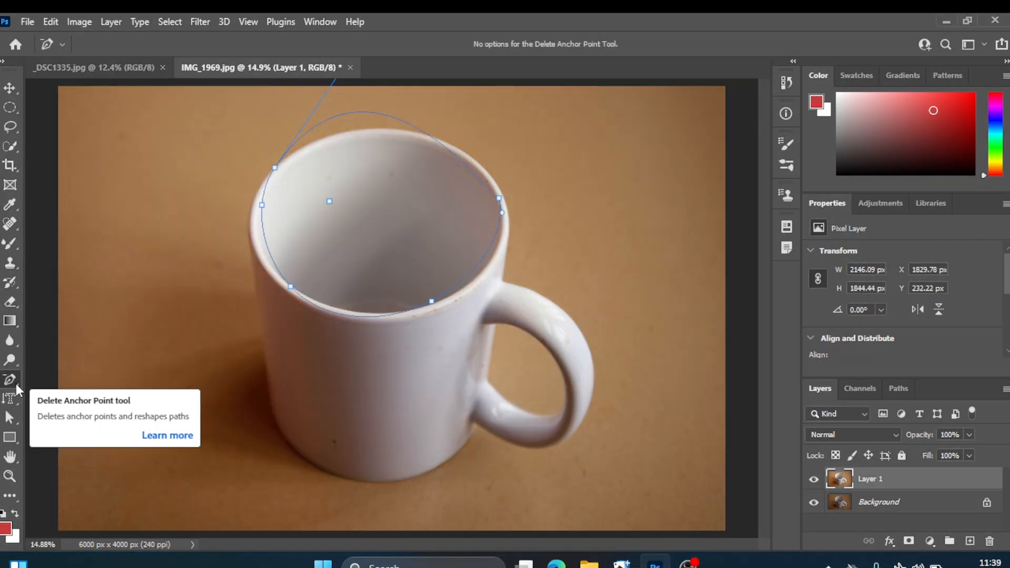
Add an anchor to the arc above the mug's back rim and extend its direction handle to the upper right
{"action": "right_click", "coordinate": [16, 383]}
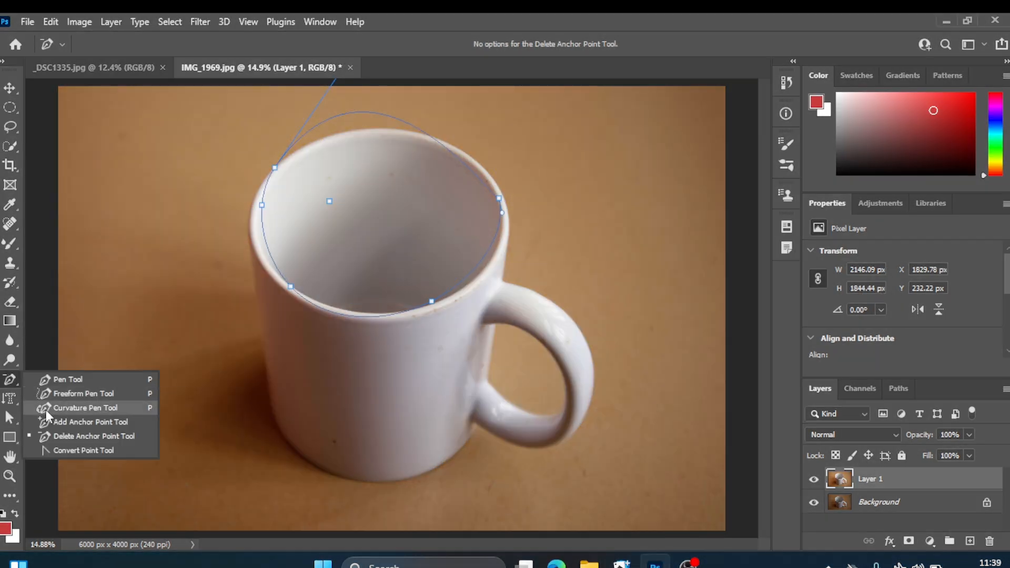
{"action": "left_click", "coordinate": [63, 450]}
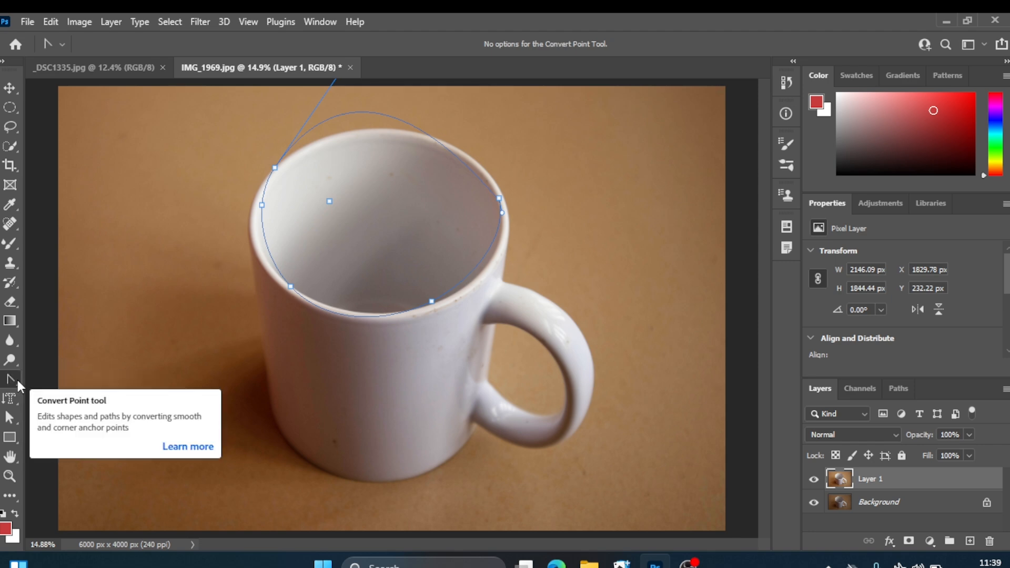
{"action": "left_click", "coordinate": [223, 255]}
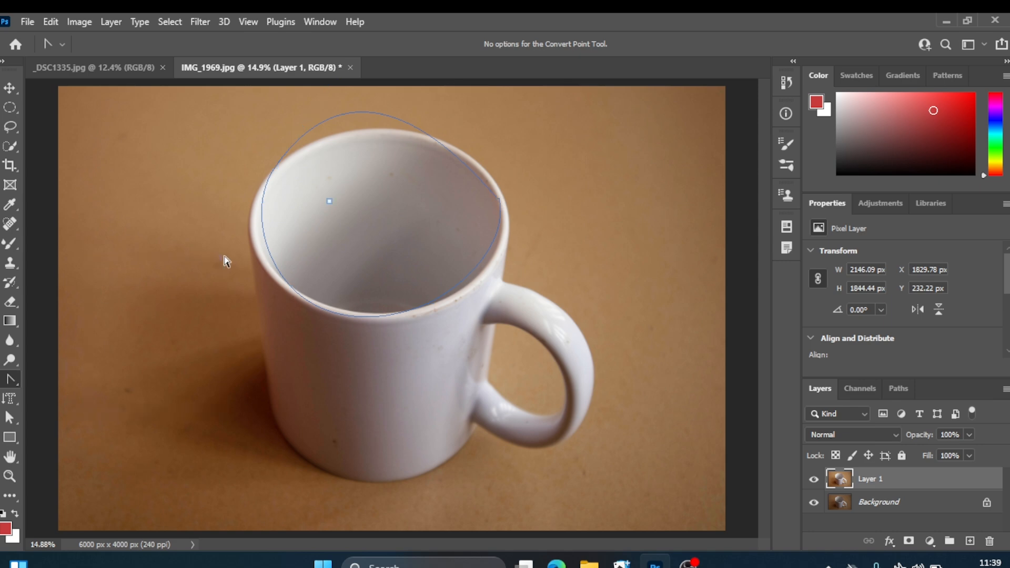
{"action": "right_click", "coordinate": [9, 378]}
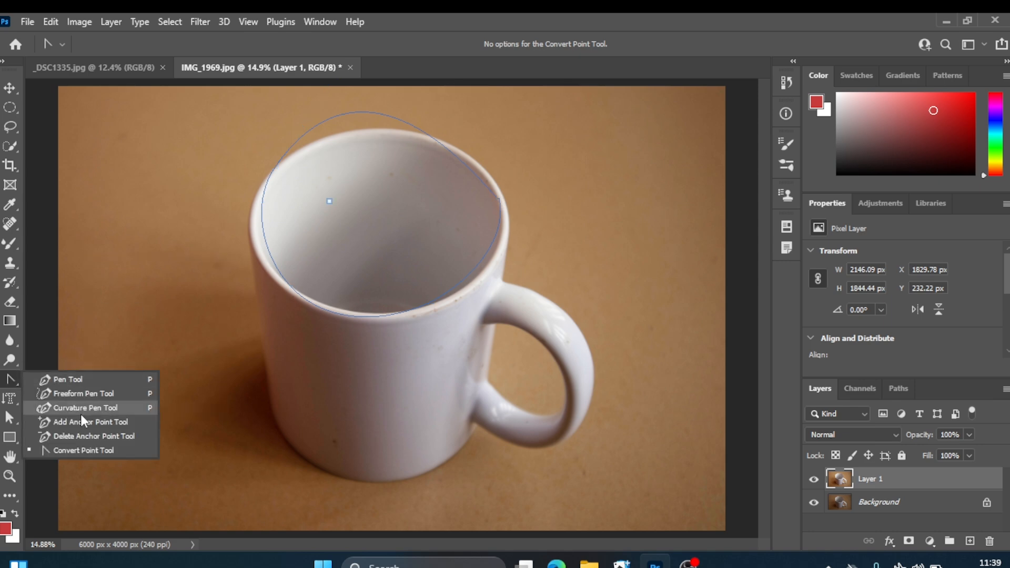
{"action": "left_click", "coordinate": [58, 422]}
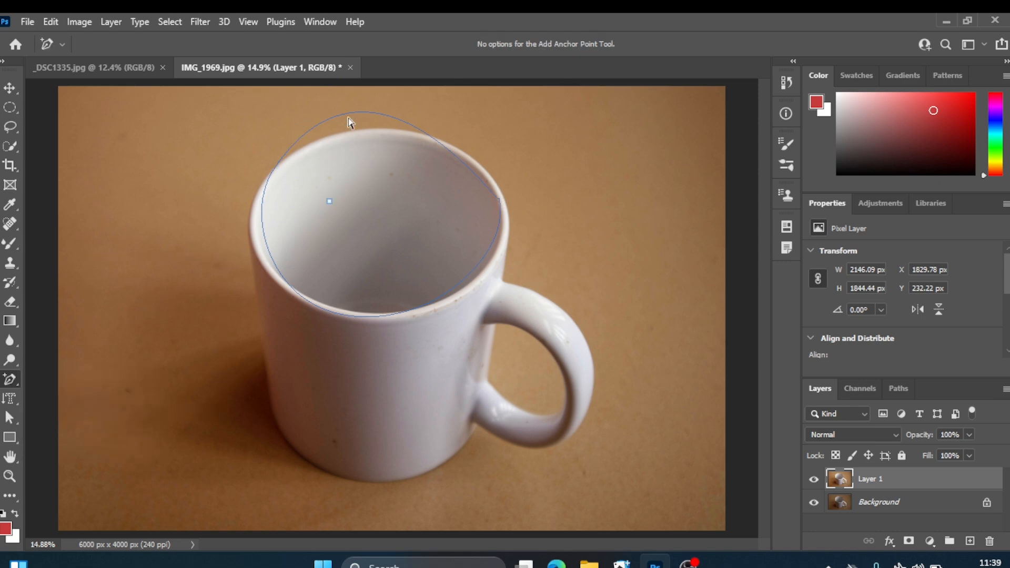
{"action": "left_click_drag", "start_coordinate": [345, 114], "coordinate": [426, 97]}
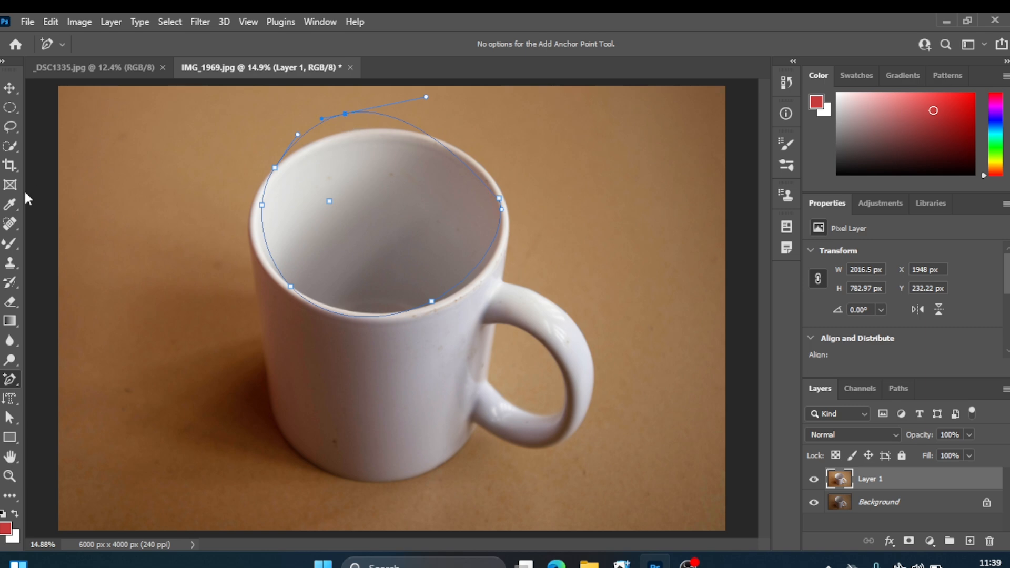
Convert the new anchor above the rim and the anchor at the rim's left edge to corner points
{"action": "right_click", "coordinate": [12, 381]}
{"action": "left_click", "coordinate": [50, 451]}
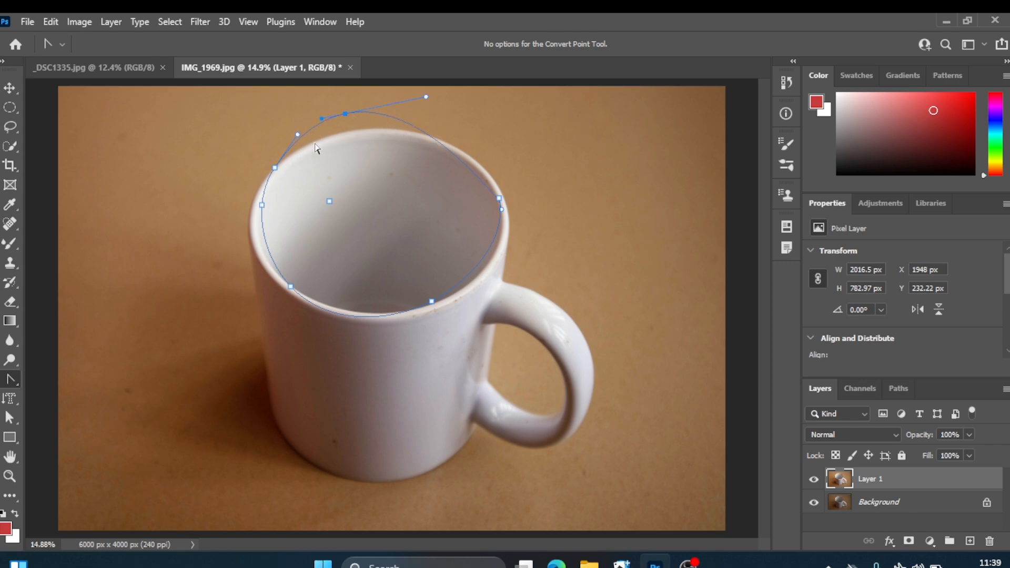
{"action": "left_click", "coordinate": [345, 114]}
{"action": "left_click", "coordinate": [262, 206]}
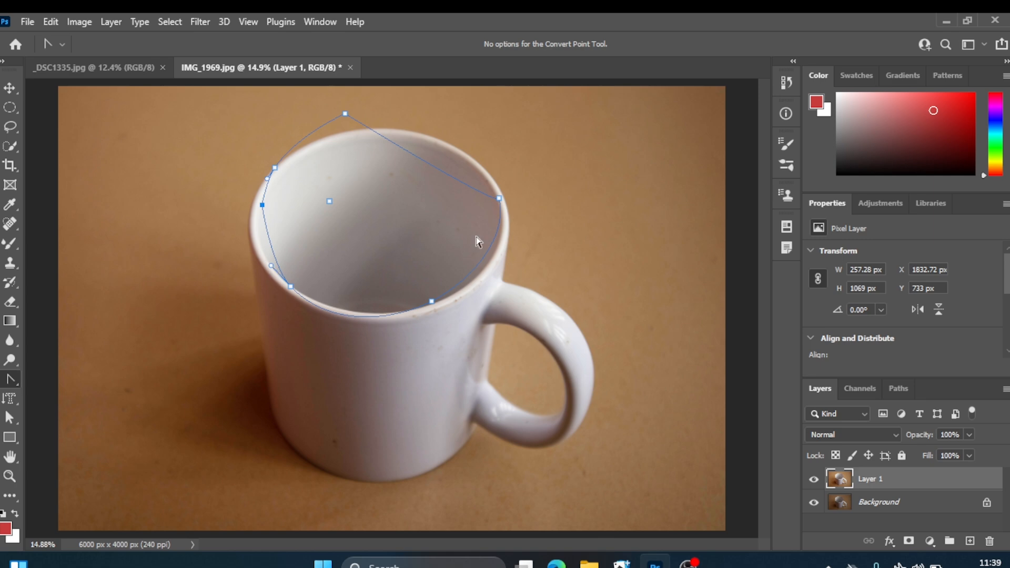
Add an anchor midway along the segment crossing the mug's opening and pull it up above the rim's back right
{"action": "right_click", "coordinate": [13, 374]}
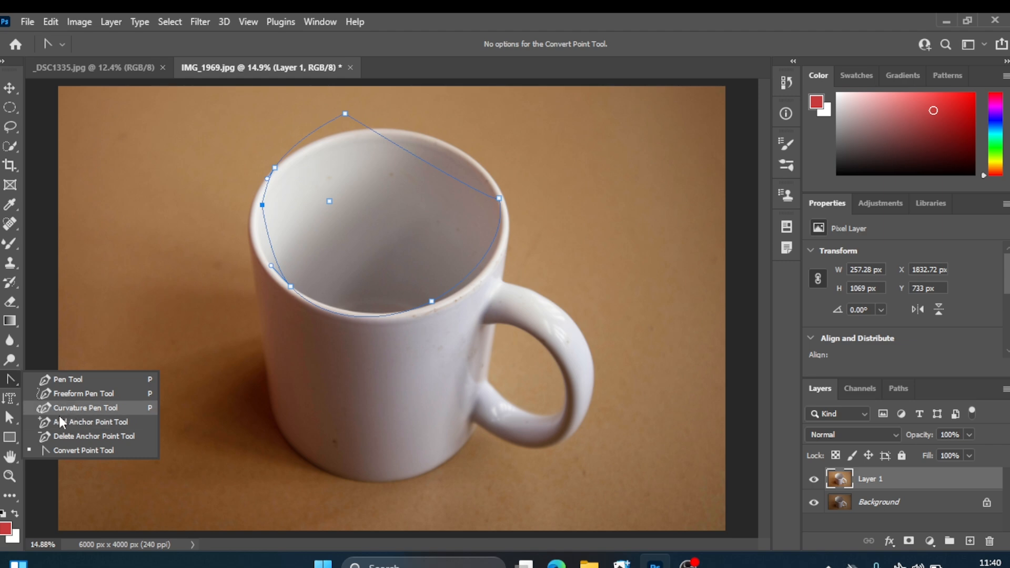
{"action": "key", "text": "Escape"}
{"action": "left_click", "coordinate": [413, 154]}
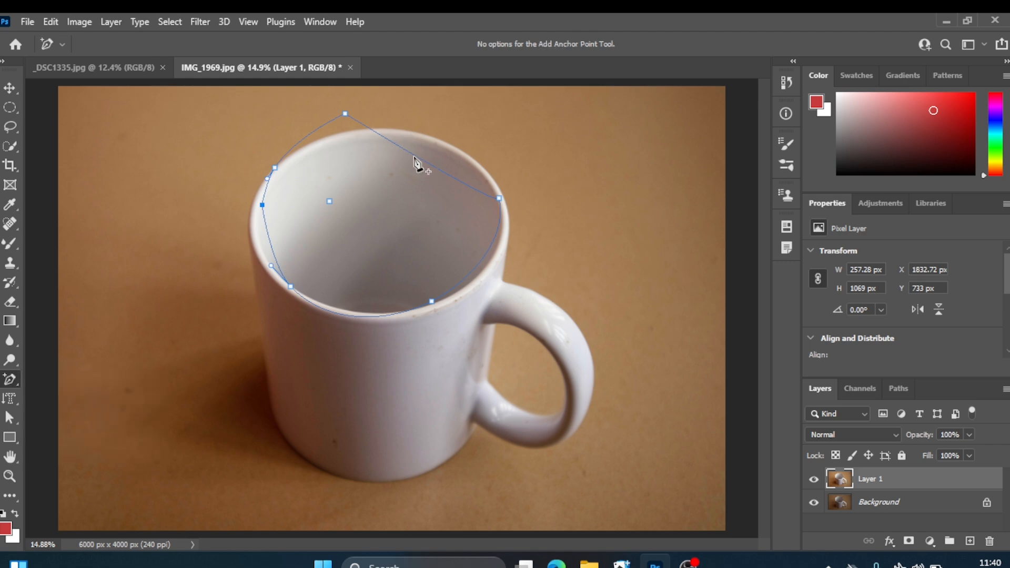
{"action": "left_click_drag", "start_coordinate": [414, 155], "coordinate": [451, 105]}
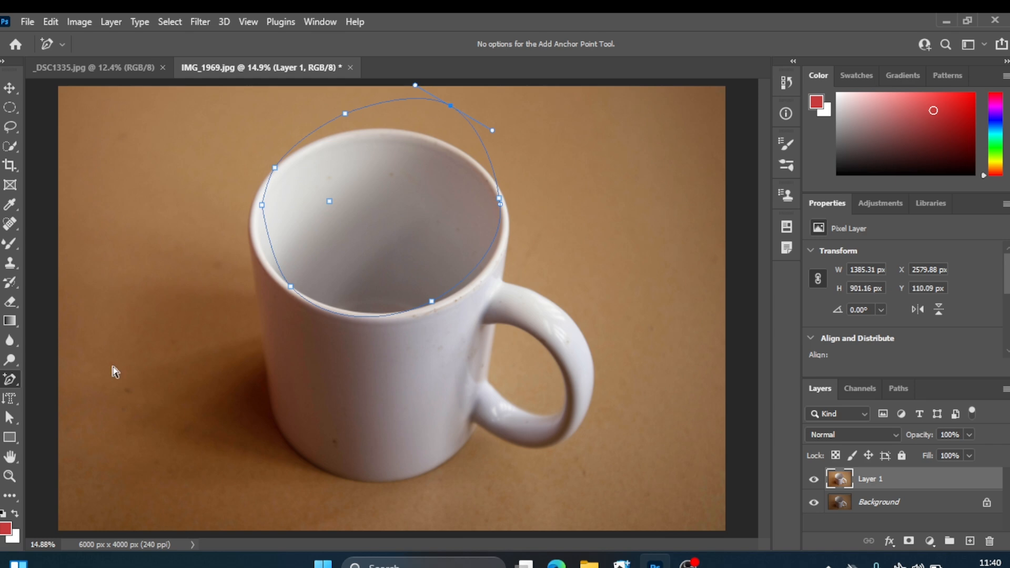
Convert the anchor above the rim's back right to a corner with the Convert Point tool, then give it very short direction handles
{"action": "right_click", "coordinate": [10, 378]}
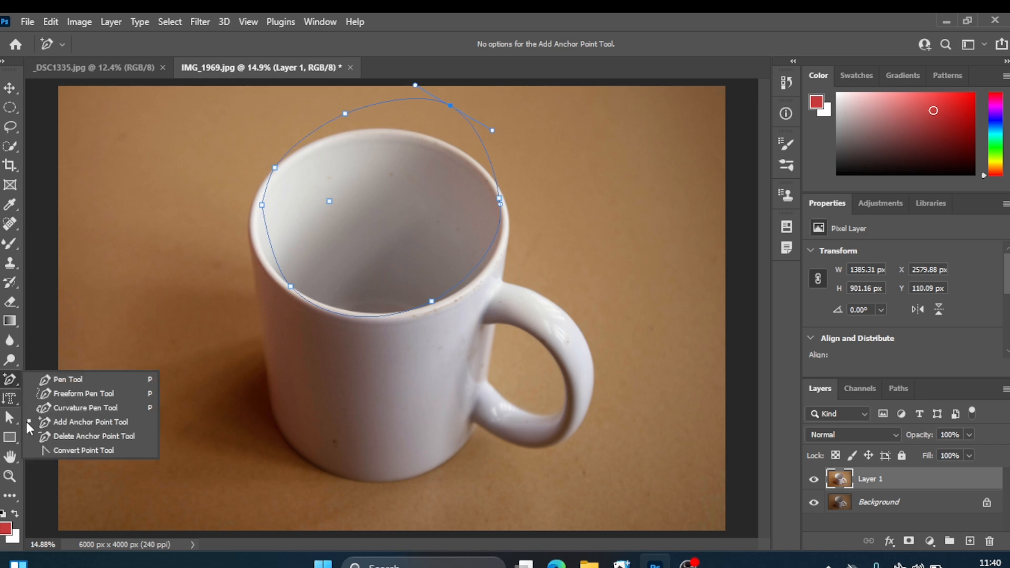
{"action": "left_click", "coordinate": [83, 450]}
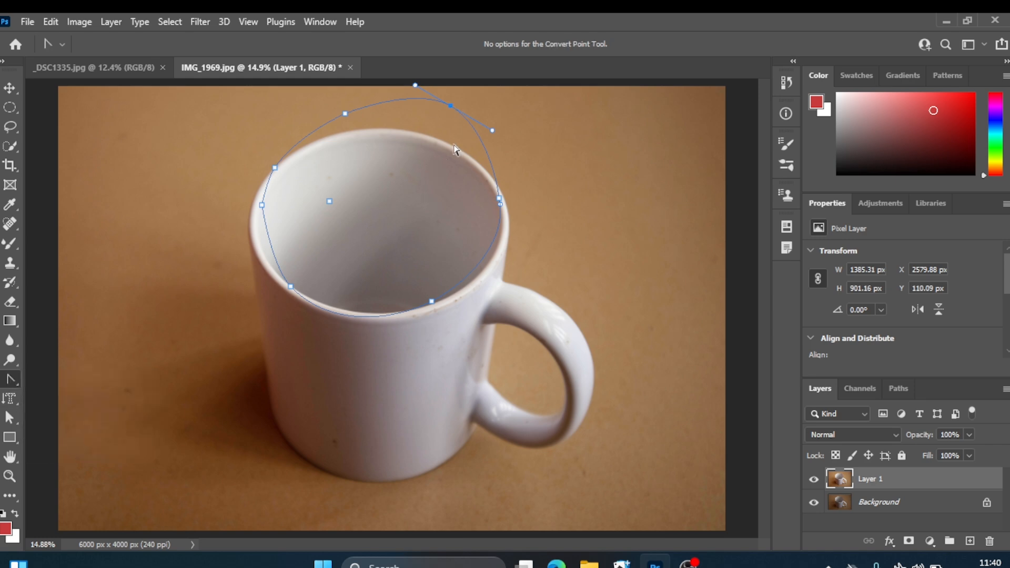
{"action": "left_click", "coordinate": [451, 106]}
{"action": "mouse_move", "coordinate": [451, 107]}
{"action": "left_mouse_down"}
{"action": "mouse_move", "coordinate": [467, 106]}
{"action": "mouse_move", "coordinate": [449, 107]}
{"action": "left_mouse_up"}
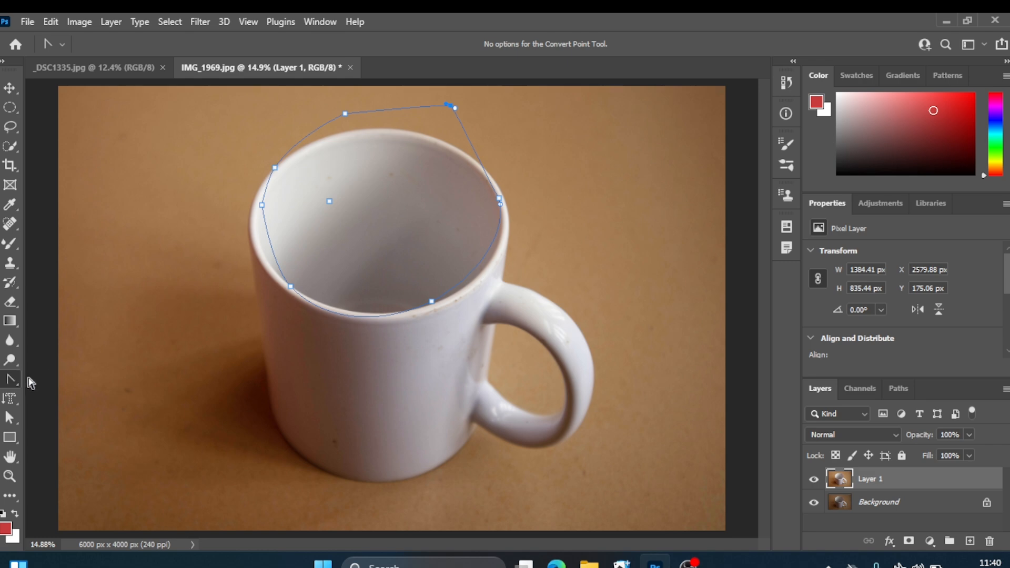